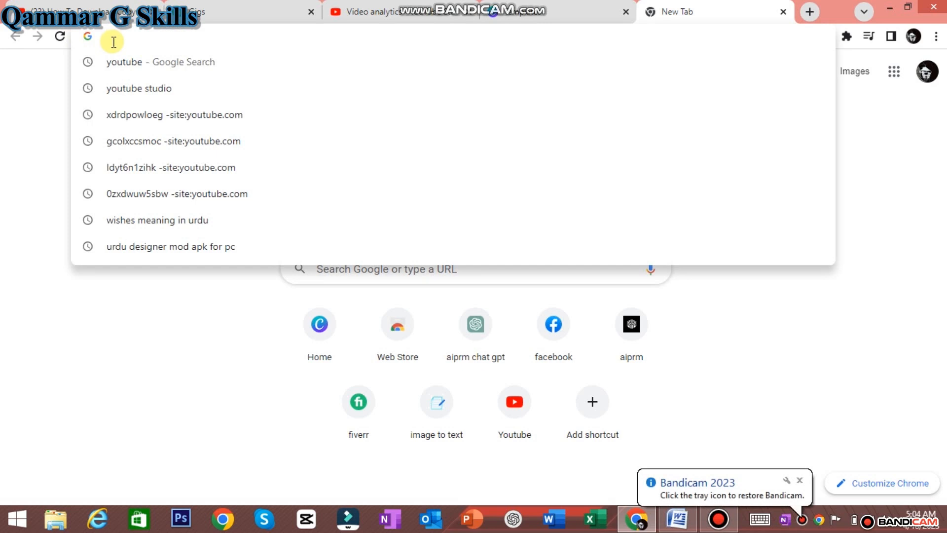
Open the canva.com website in the new browser tab.
{"action": "type", "text": "canva"}
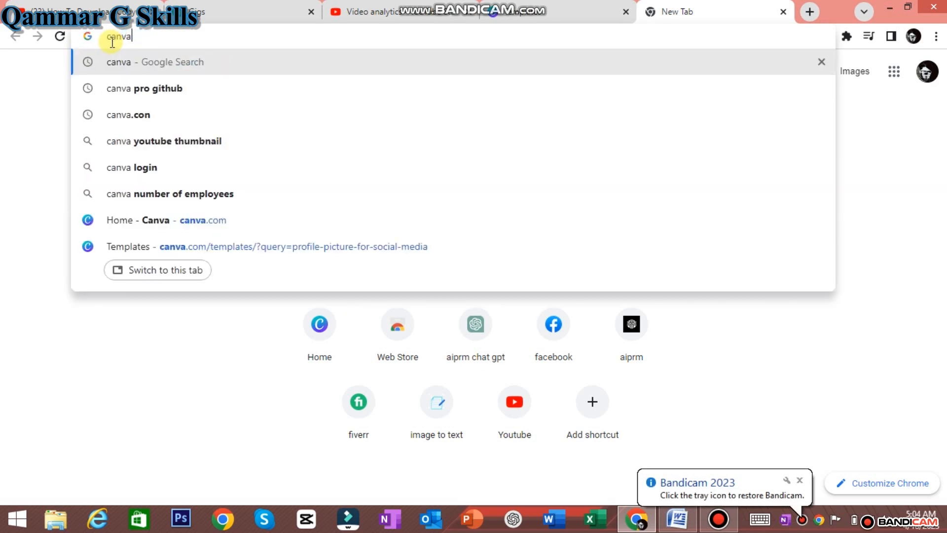
{"action": "type", "text": ".com"}
{"action": "key", "text": "Return"}
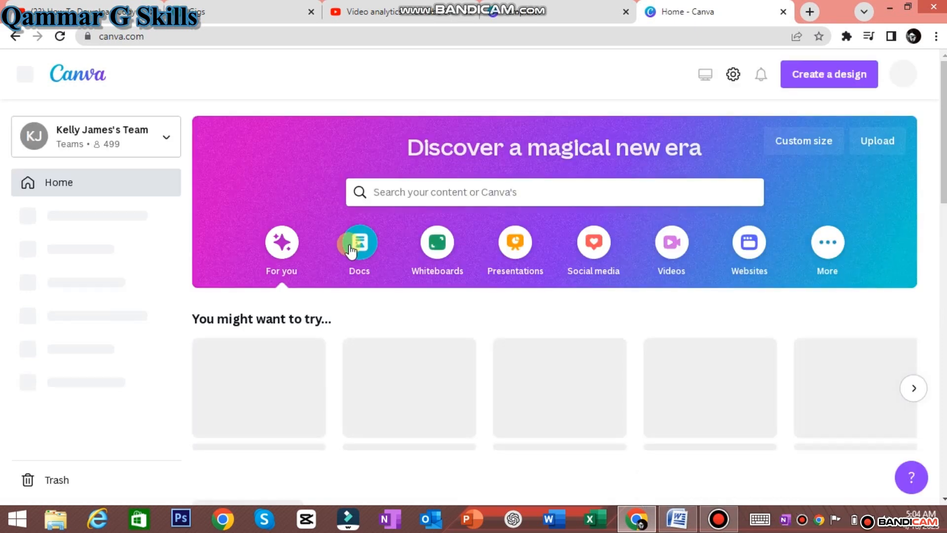
Search the Canva templates for "profile picture for social media".
{"action": "key", "text": "ctrl+plus"}
{"action": "key", "text": "ctrl+plus"}
{"action": "key", "text": "ctrl+plus"}
{"action": "key", "text": "ctrl+plus"}
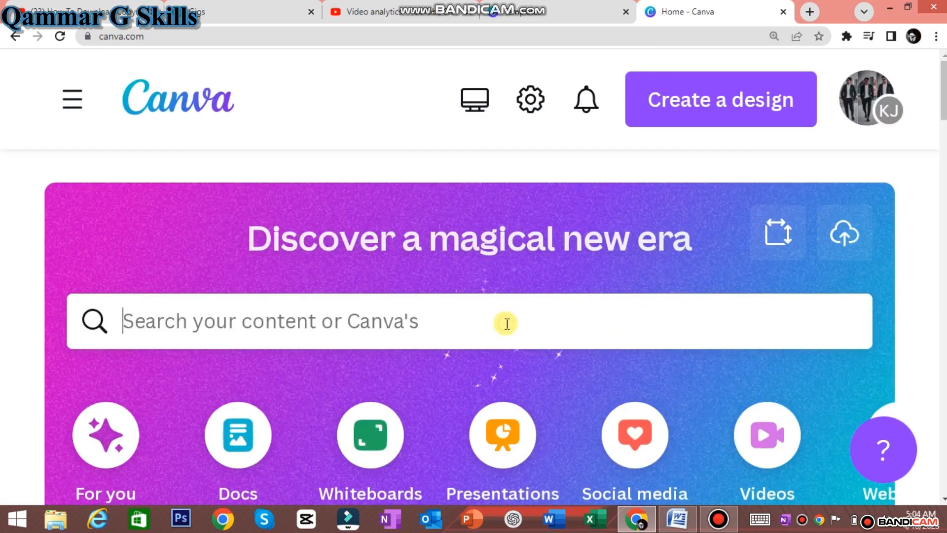
{"action": "left_click", "coordinate": [506, 324]}
{"action": "type", "text": "so"}
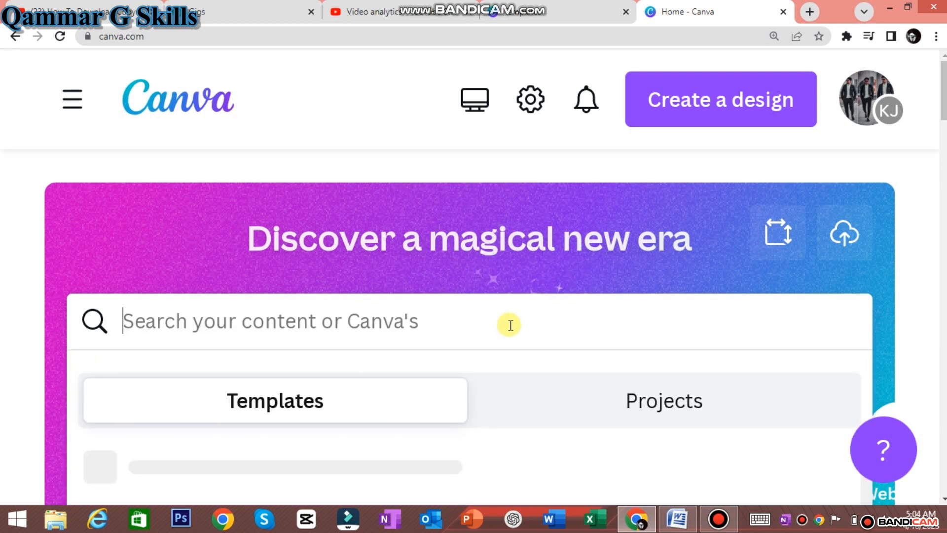
{"action": "type", "text": "profi"}
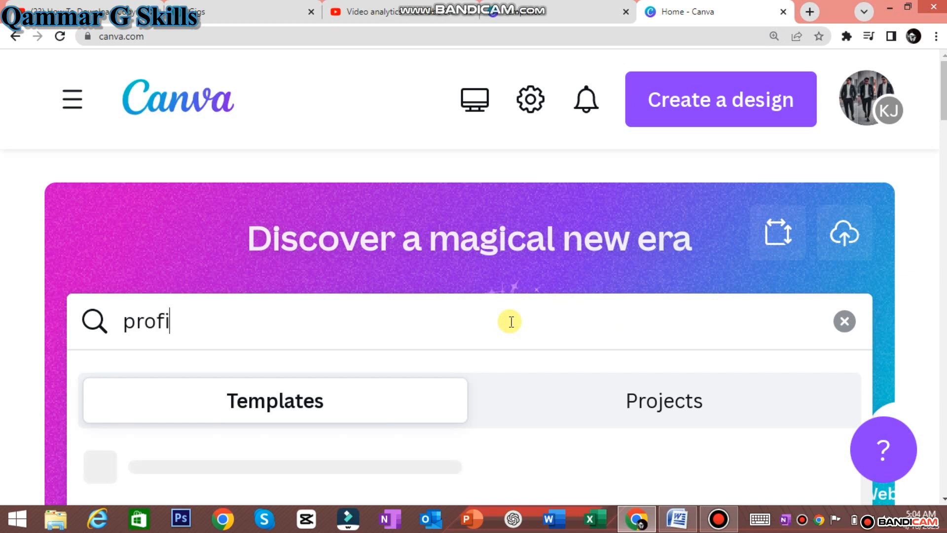
{"action": "type", "text": "le pict"}
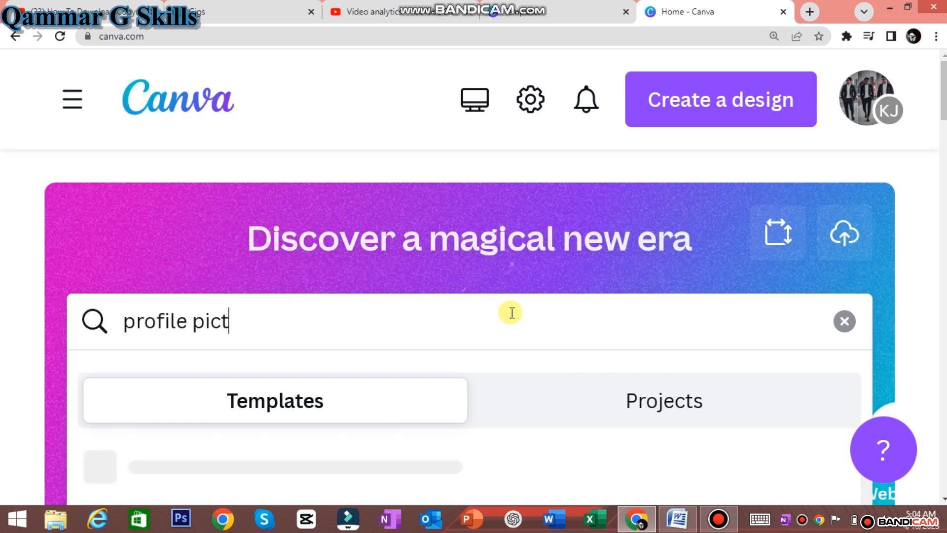
{"action": "type", "text": "ure for s"}
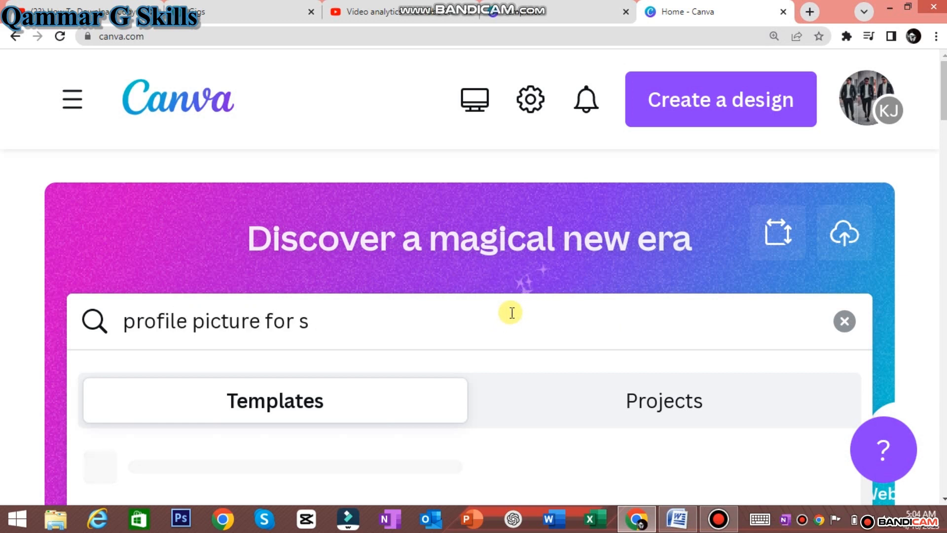
{"action": "type", "text": "occial"}
{"action": "key", "text": "BackSpace"}
{"action": "key", "text": "BackSpace"}
{"action": "key", "text": "BackSpace"}
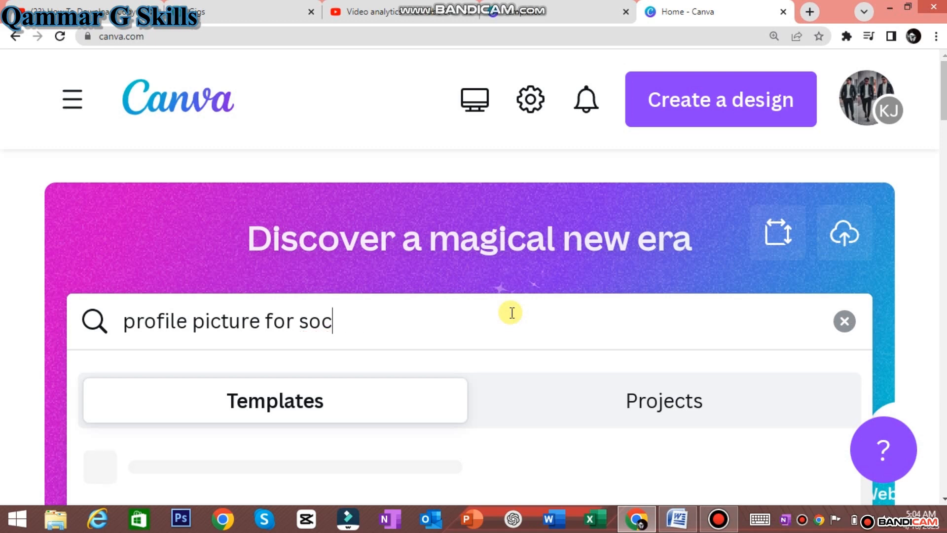
{"action": "type", "text": "media"}
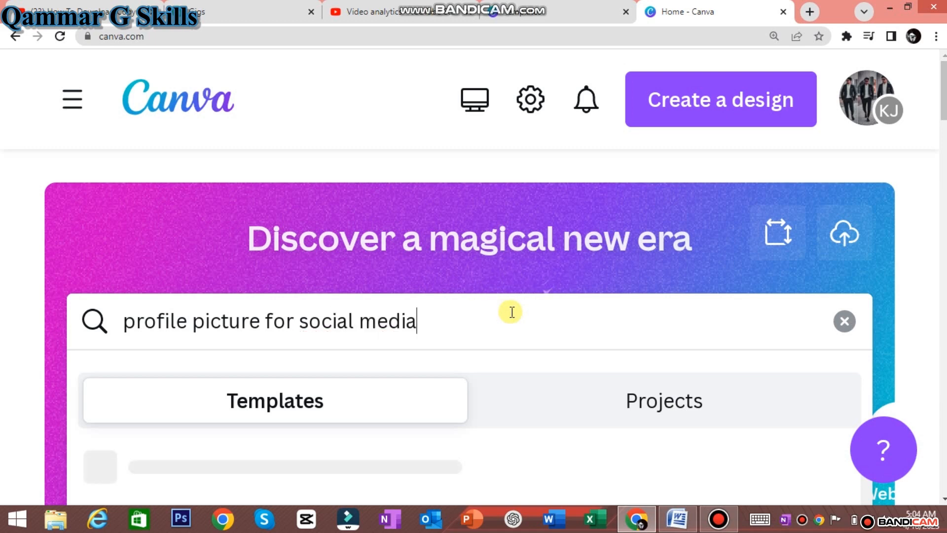
{"action": "key", "text": "Return"}
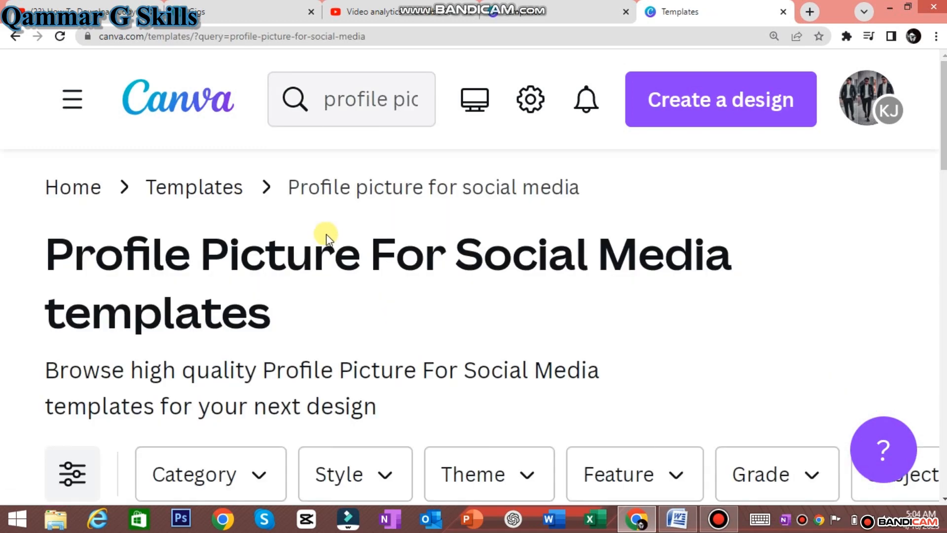
Look through the profile picture templates for available circular frame and background designs.
{"action": "key", "text": "ctrl+minus"}
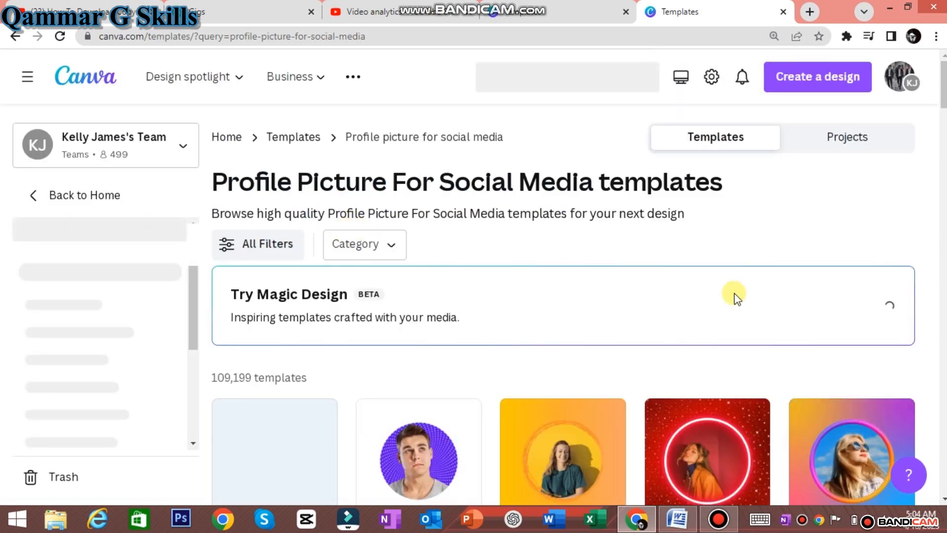
{"action": "key", "text": "ctrl+minus"}
{"action": "scroll", "coordinate": [592, 351], "scroll_direction": "down", "scroll_amount": 4}
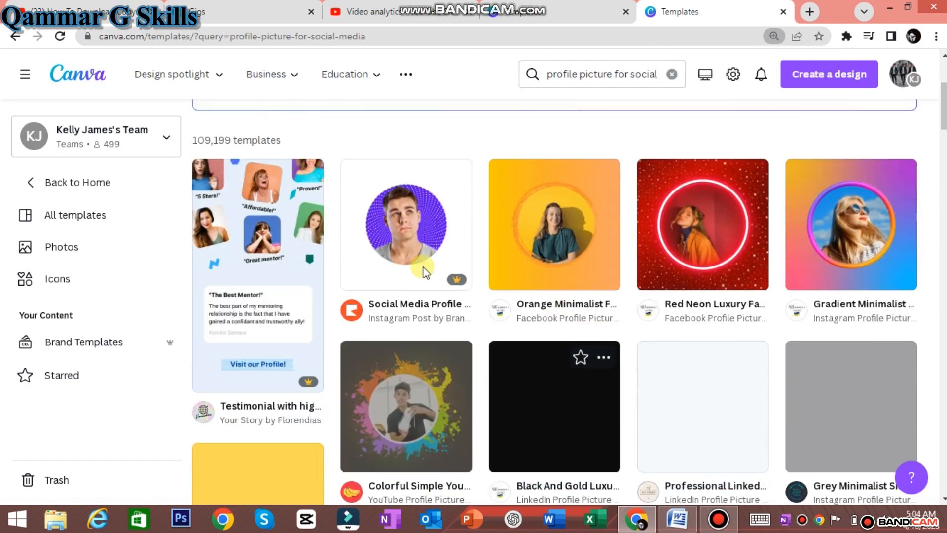
{"action": "scroll", "coordinate": [548, 303], "scroll_direction": "down", "scroll_amount": 5}
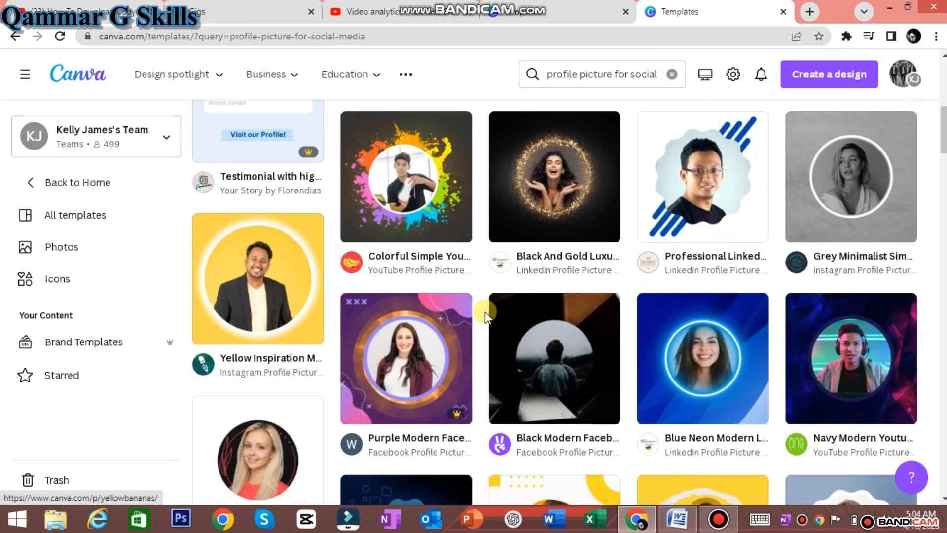
{"action": "scroll", "coordinate": [641, 286], "scroll_direction": "down", "scroll_amount": 5}
{"action": "scroll", "coordinate": [692, 268], "scroll_direction": "down", "scroll_amount": 20}
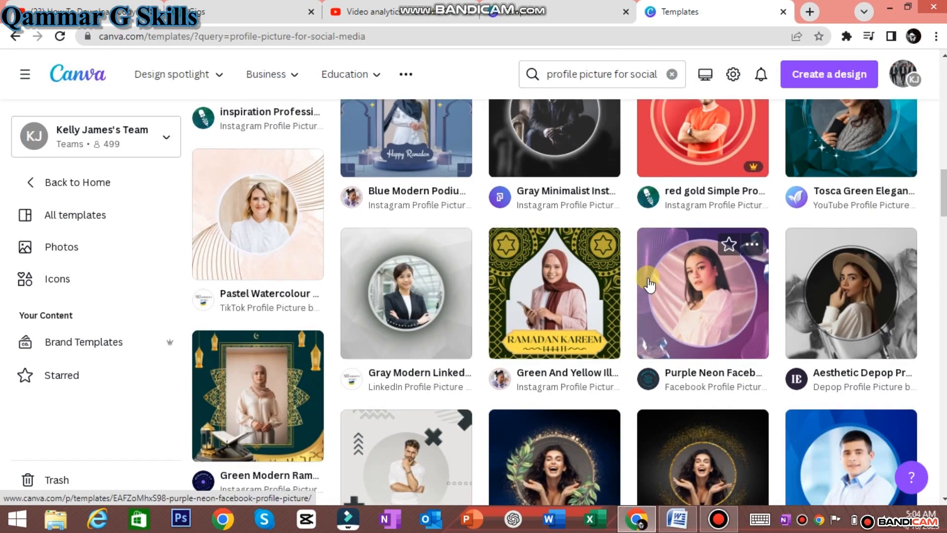
{"action": "scroll", "coordinate": [641, 283], "scroll_direction": "down", "scroll_amount": 15}
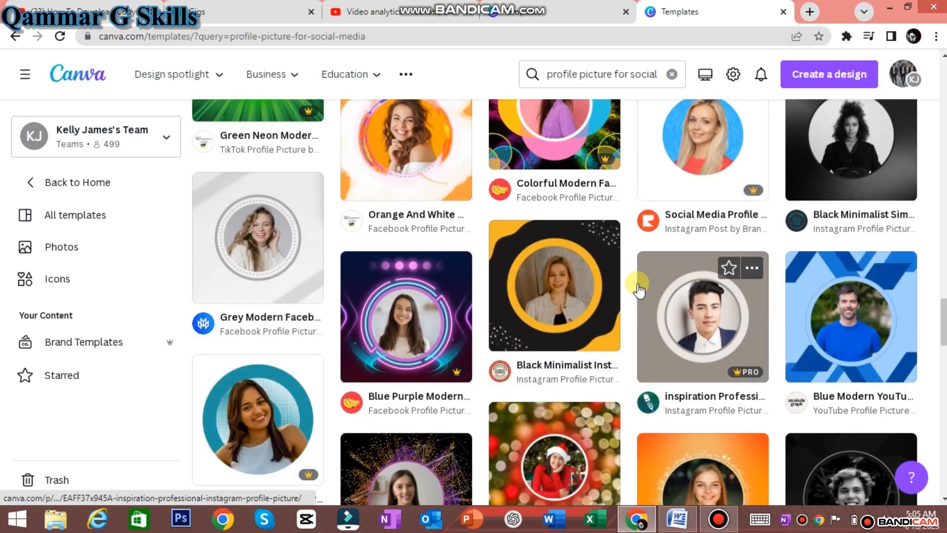
{"action": "scroll", "coordinate": [640, 289], "scroll_direction": "down", "scroll_amount": 4}
{"action": "scroll", "coordinate": [638, 290], "scroll_direction": "down", "scroll_amount": 4}
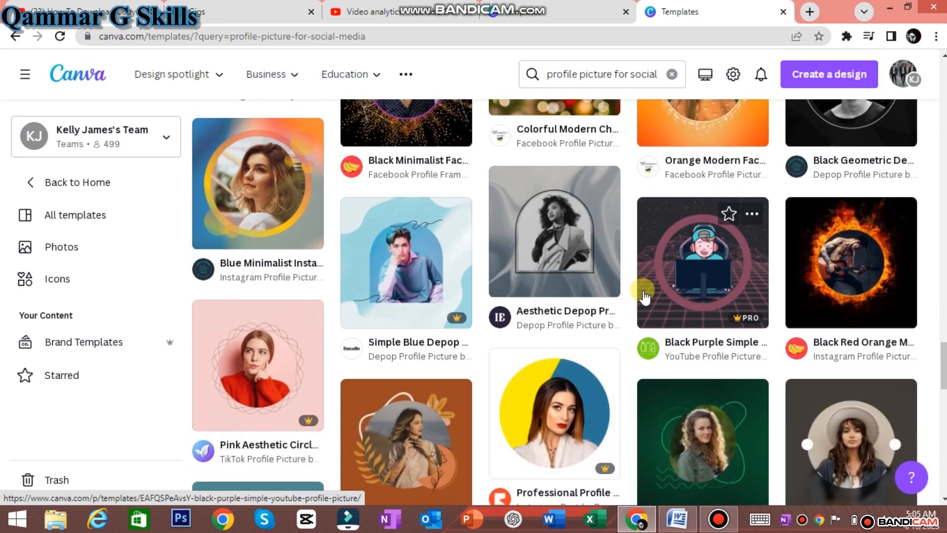
{"action": "scroll", "coordinate": [645, 297], "scroll_direction": "down", "scroll_amount": 4}
{"action": "scroll", "coordinate": [661, 289], "scroll_direction": "down", "scroll_amount": 7}
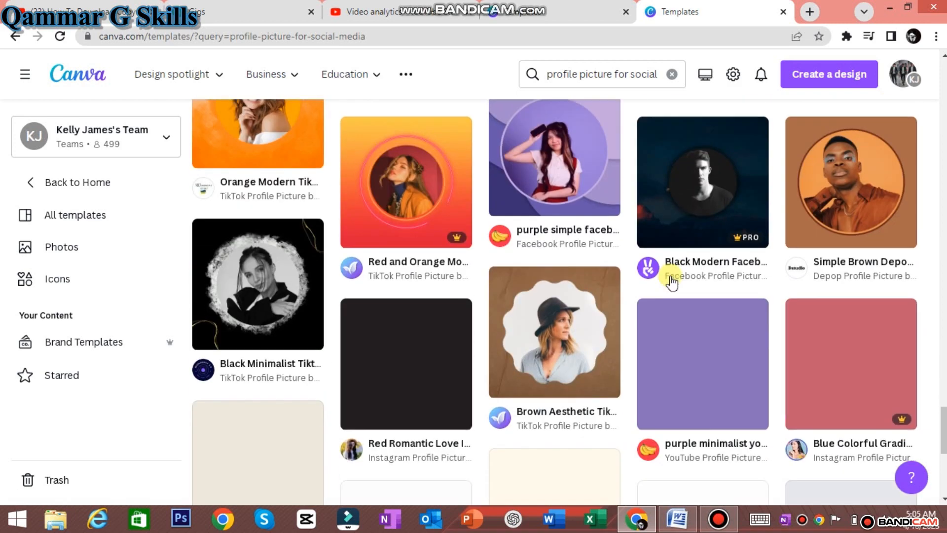
{"action": "scroll", "coordinate": [670, 282], "scroll_direction": "down", "scroll_amount": 13}
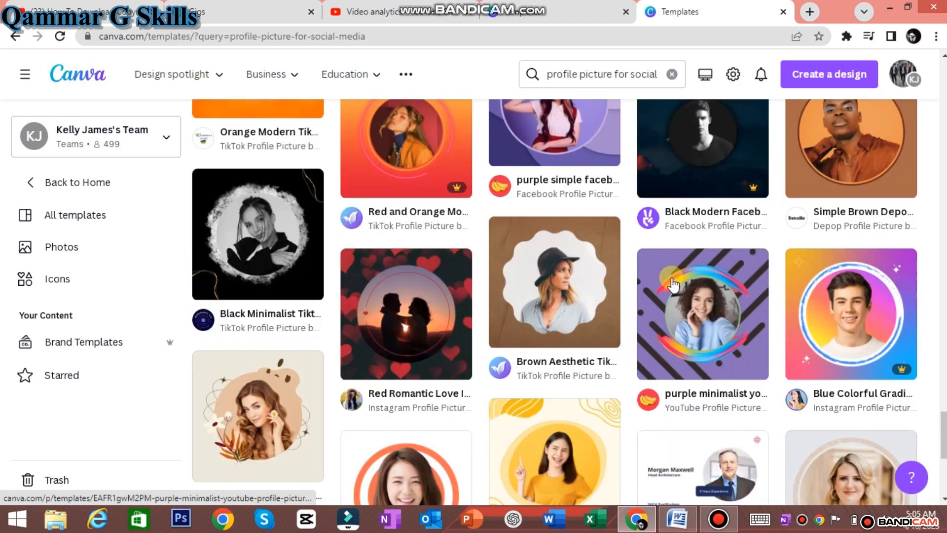
{"action": "scroll", "coordinate": [673, 286], "scroll_direction": "down", "scroll_amount": 2}
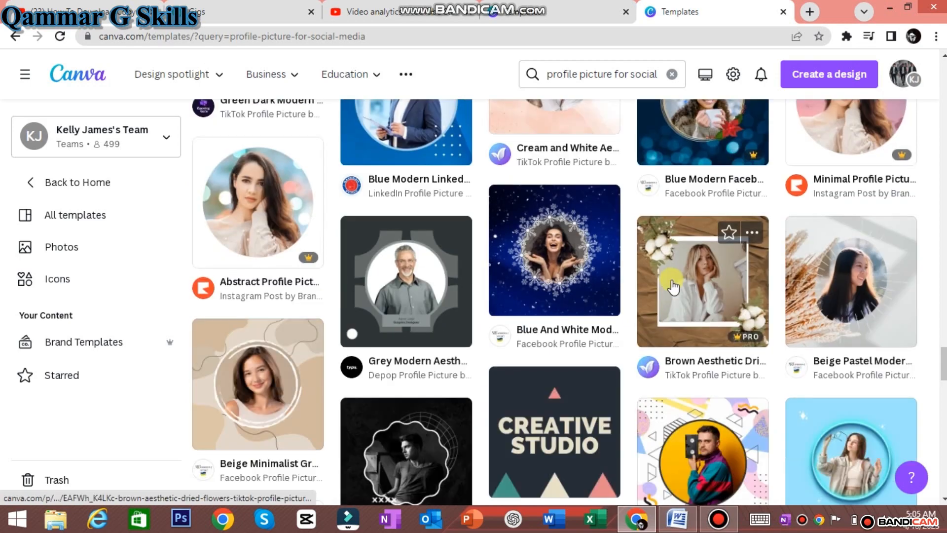
{"action": "scroll", "coordinate": [670, 294], "scroll_direction": "down", "scroll_amount": 12}
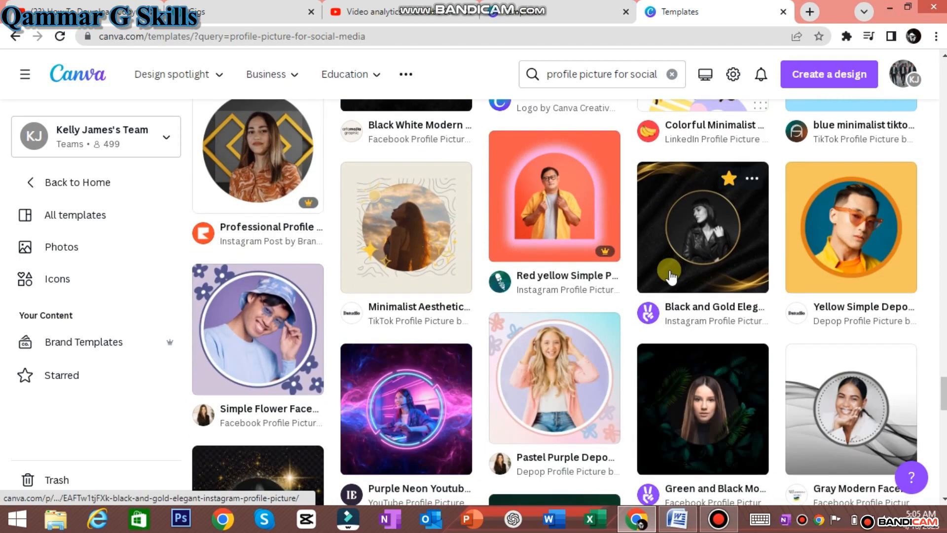
{"action": "scroll", "coordinate": [670, 272], "scroll_direction": "down", "scroll_amount": 10}
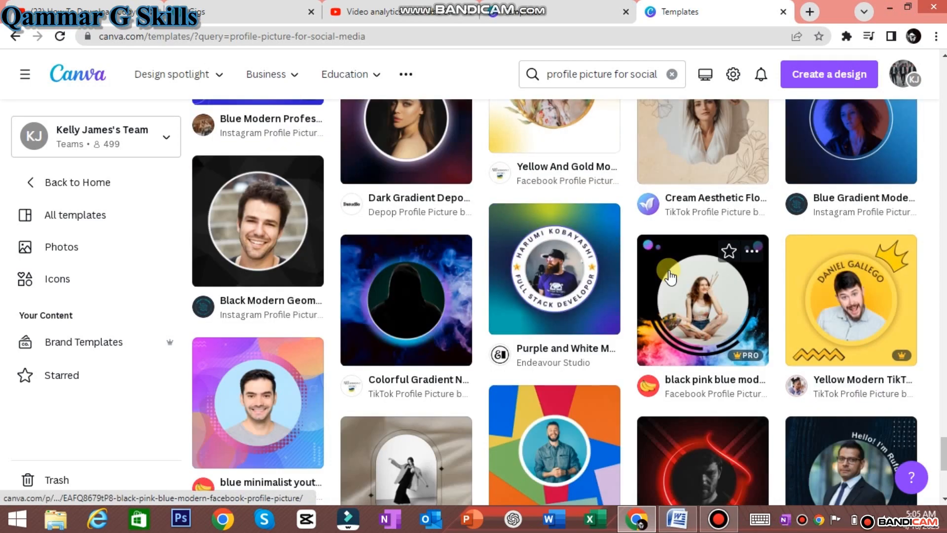
{"action": "scroll", "coordinate": [670, 276], "scroll_direction": "up", "scroll_amount": 20}
{"action": "scroll", "coordinate": [670, 276], "scroll_direction": "up", "scroll_amount": 15}
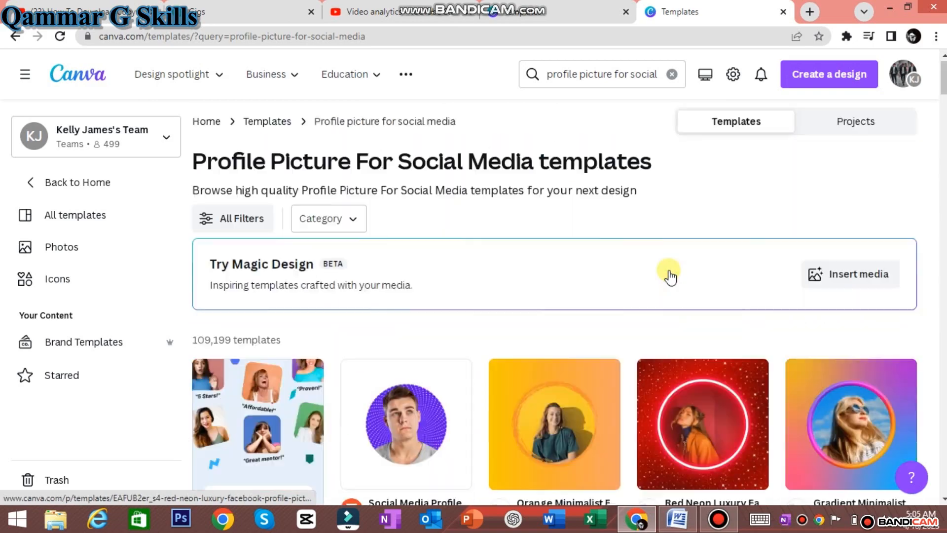
{"action": "scroll", "coordinate": [671, 275], "scroll_direction": "down", "scroll_amount": 10}
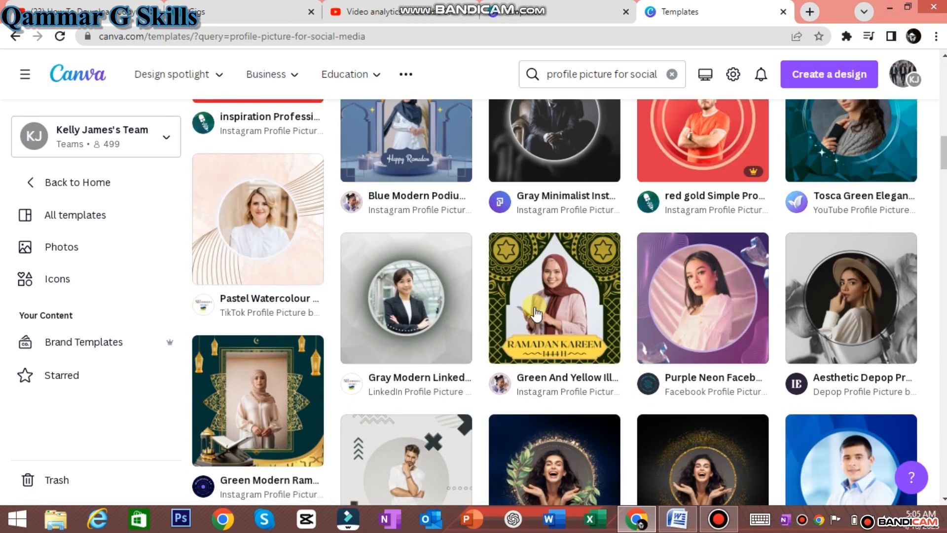
{"action": "scroll", "coordinate": [546, 329], "scroll_direction": "down", "scroll_amount": 10}
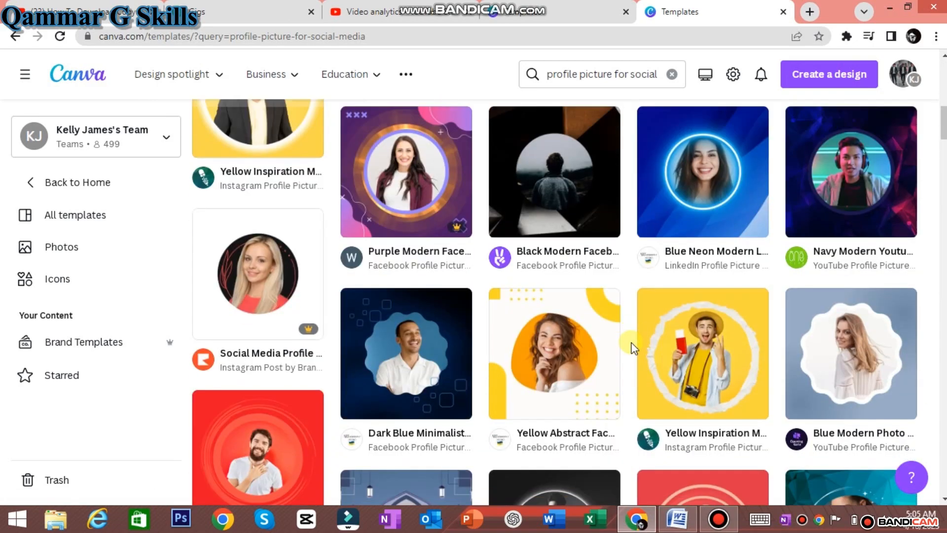
{"action": "scroll", "coordinate": [636, 345], "scroll_direction": "up", "scroll_amount": 20}
{"action": "scroll", "coordinate": [439, 414], "scroll_direction": "down", "scroll_amount": 4}
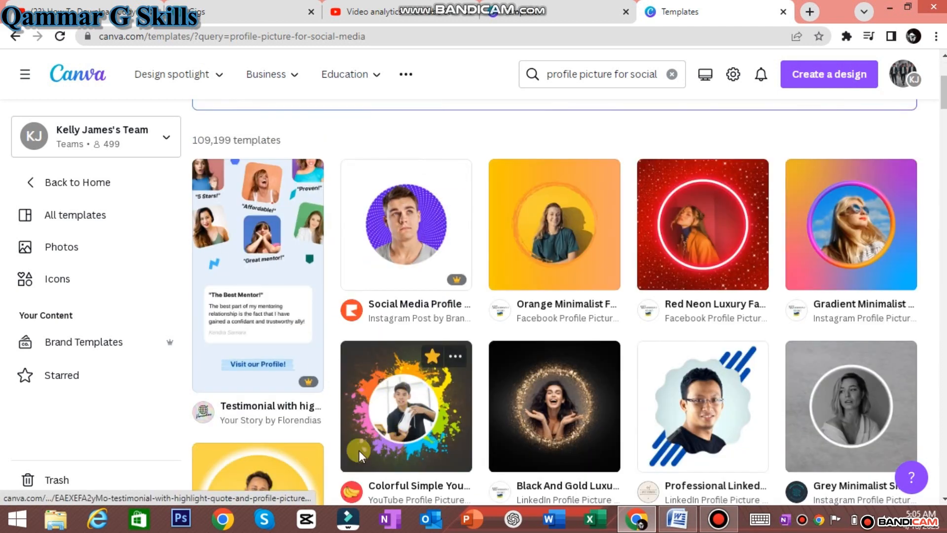
Start a new design from the starred "Colorful Simple YouTube Profile Picture" template.
{"action": "left_click", "coordinate": [26, 374]}
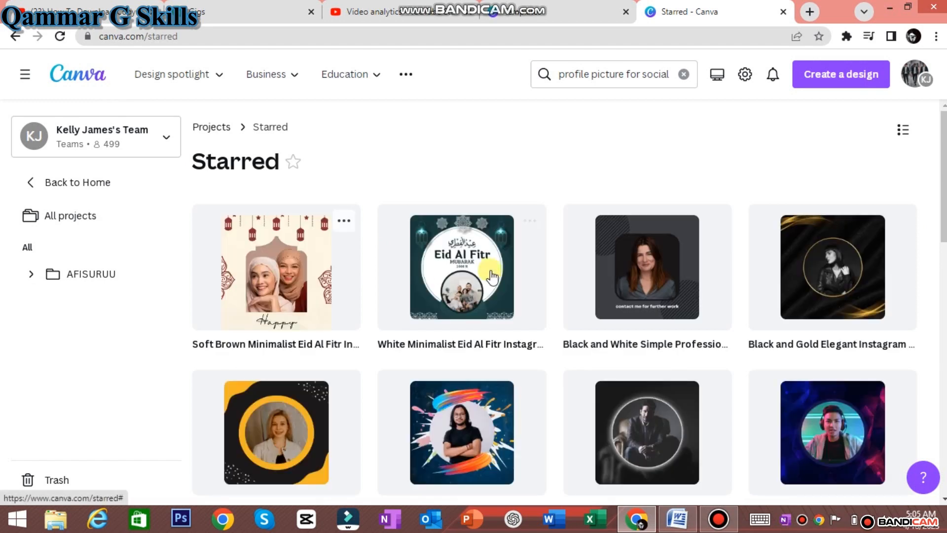
{"action": "scroll", "coordinate": [693, 321], "scroll_direction": "down", "scroll_amount": 4}
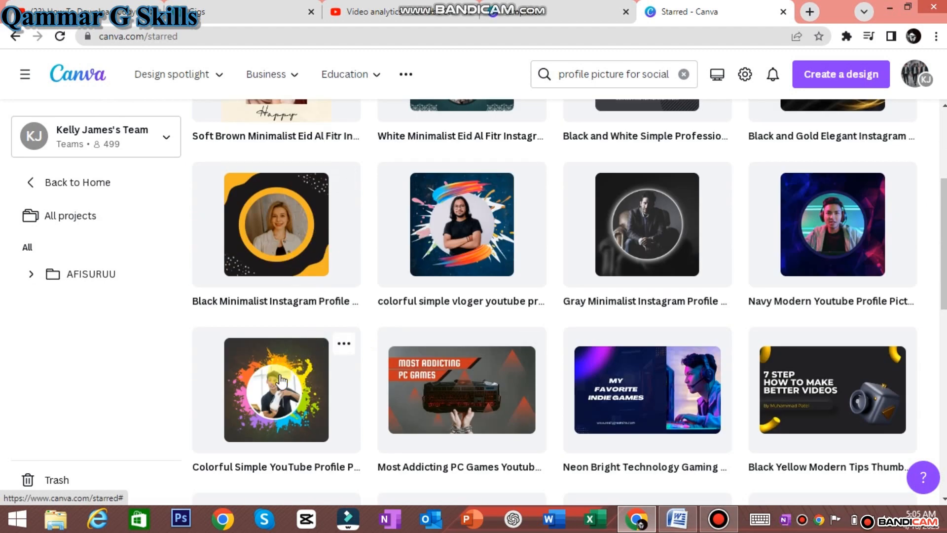
{"action": "left_click", "coordinate": [279, 380]}
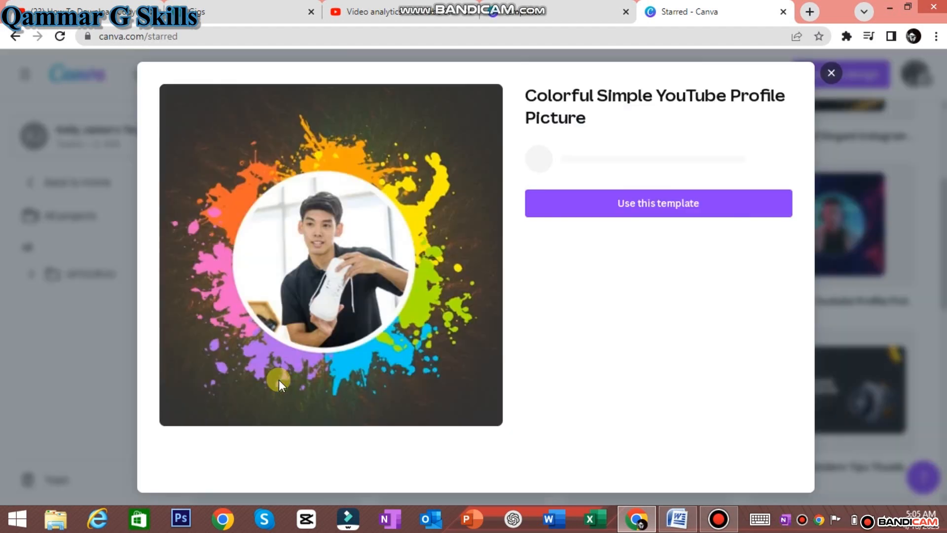
{"action": "left_click", "coordinate": [649, 203]}
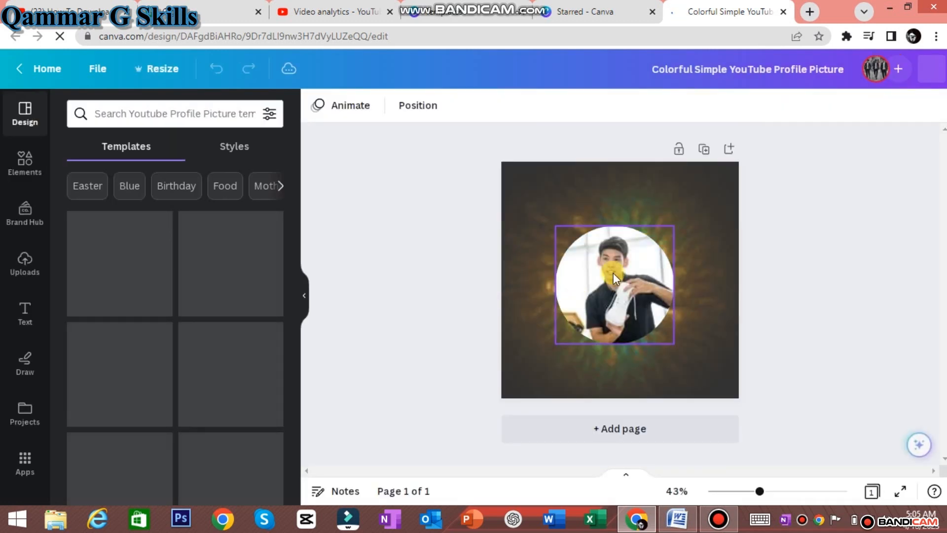
Delete the man's photo from the circular frame, leaving the empty frame in the paint-splash design.
{"action": "right_click", "coordinate": [676, 517]}
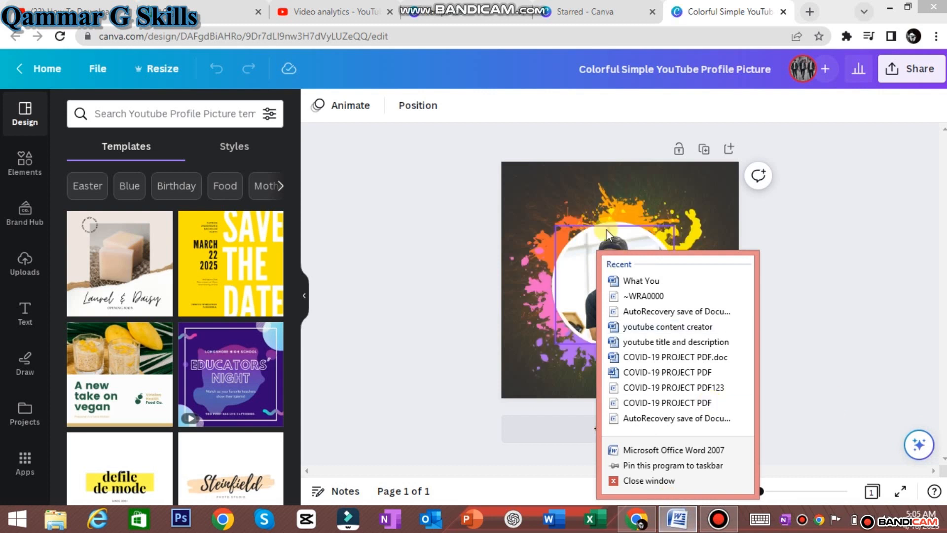
{"action": "left_click", "coordinate": [544, 229]}
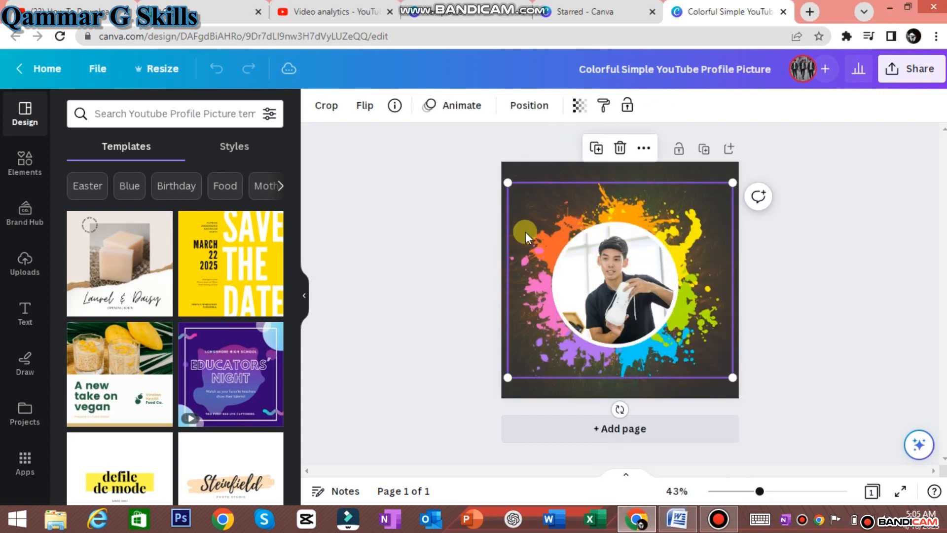
{"action": "left_click", "coordinate": [525, 231]}
{"action": "left_click", "coordinate": [584, 268]}
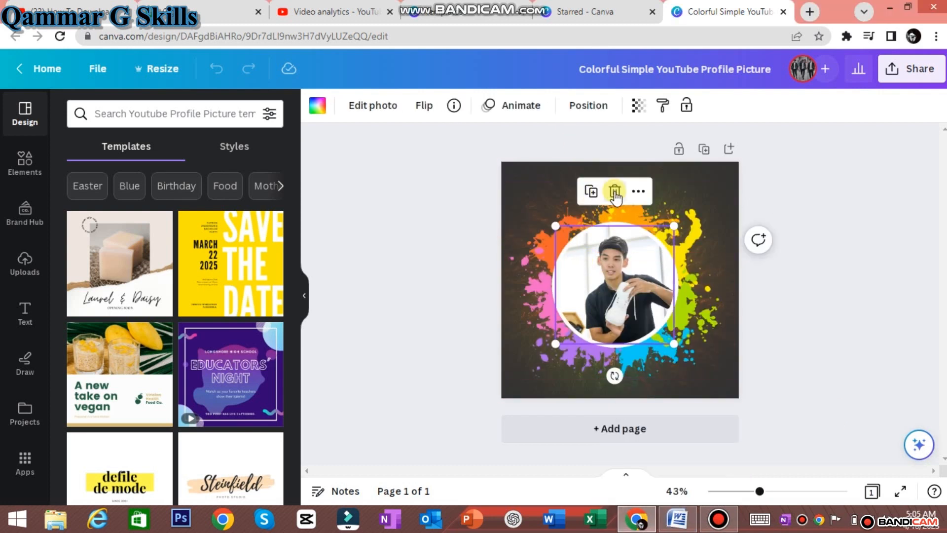
{"action": "left_click", "coordinate": [409, 214]}
{"action": "left_click", "coordinate": [658, 311]}
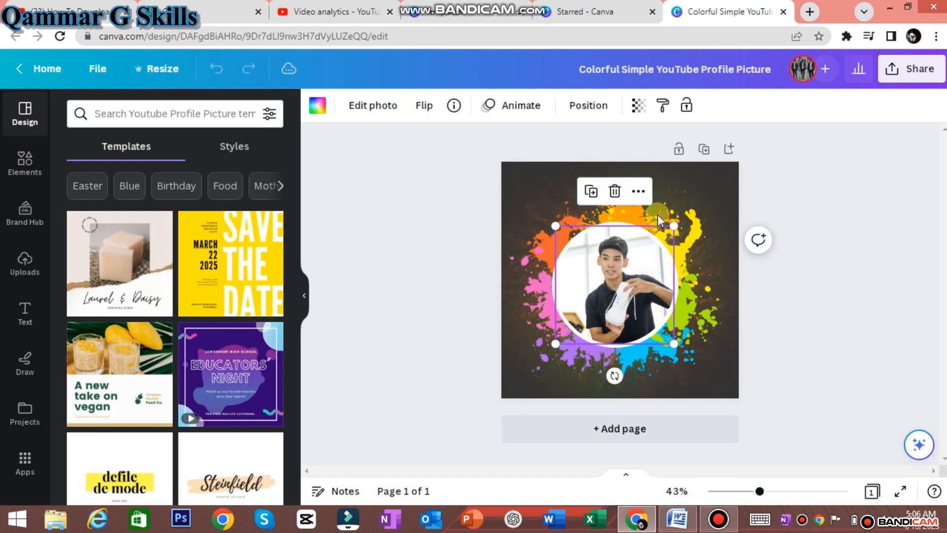
{"action": "left_click", "coordinate": [616, 195]}
{"action": "left_click", "coordinate": [614, 226]}
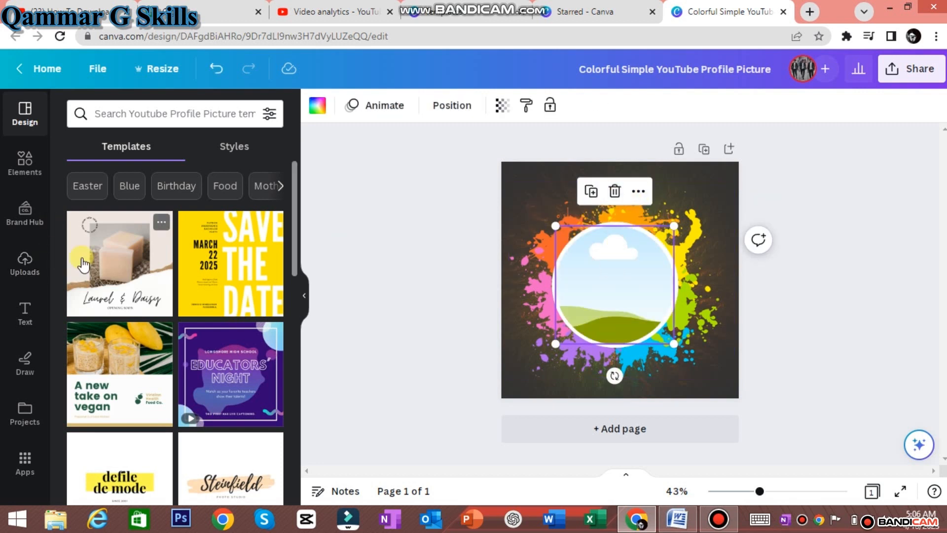
Start an image upload and browse Local Disk (E:) to its Messenger photo folder.
{"action": "left_click", "coordinate": [24, 269]}
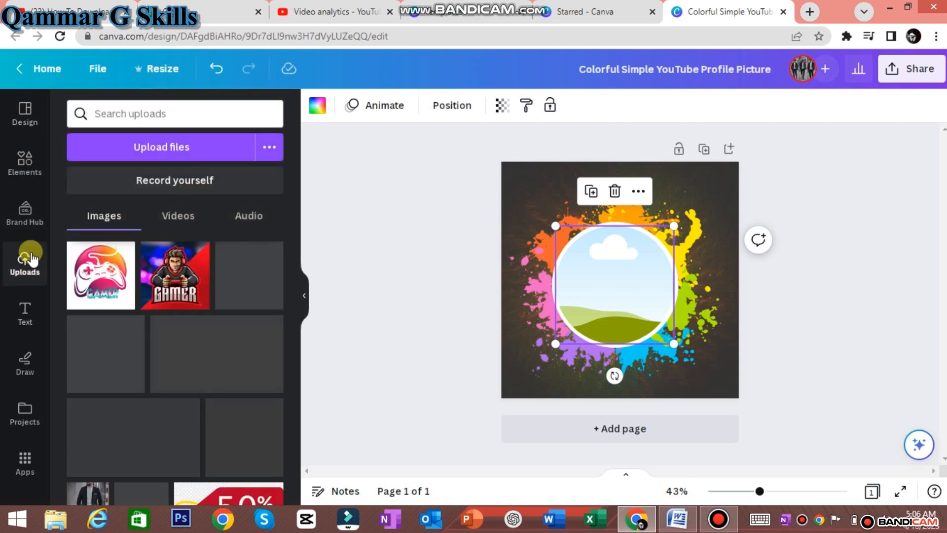
{"action": "scroll", "coordinate": [118, 307], "scroll_direction": "down", "scroll_amount": 5}
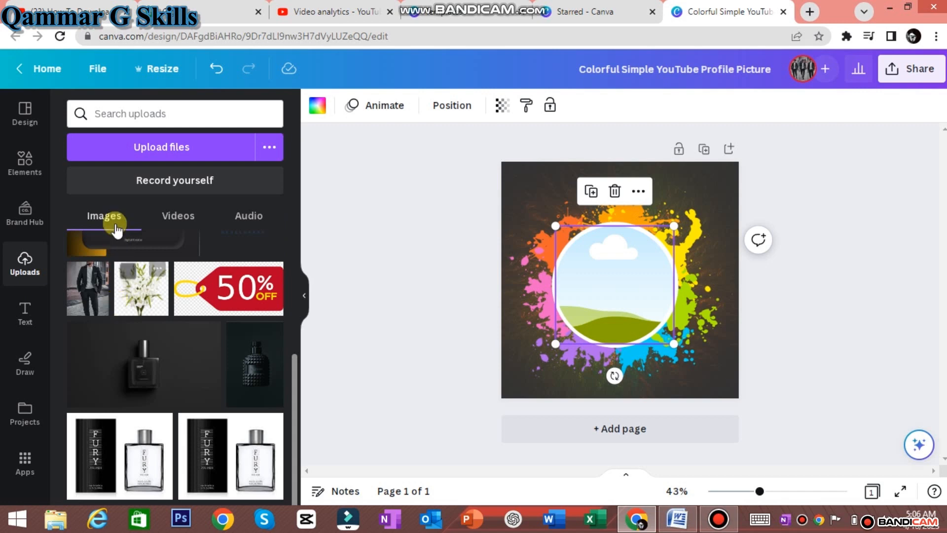
{"action": "left_click", "coordinate": [125, 147]}
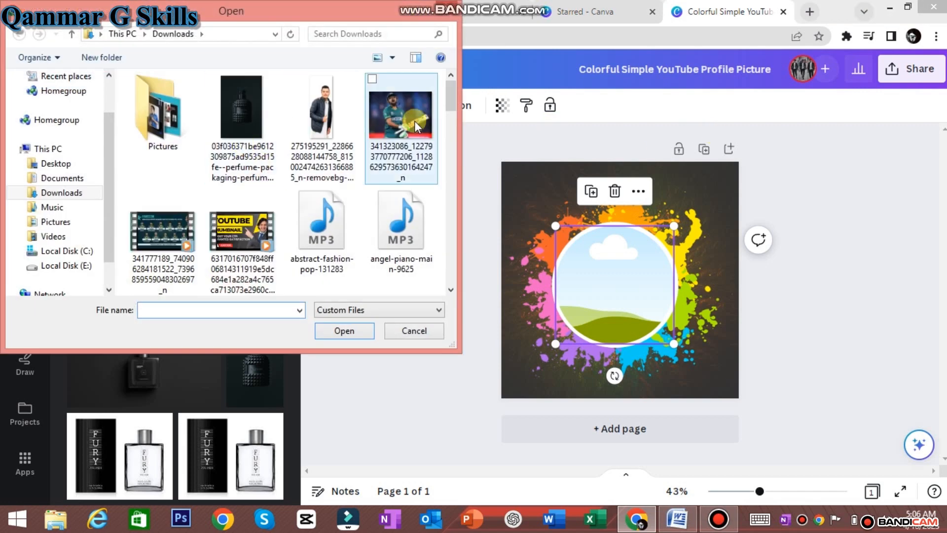
{"action": "left_click", "coordinate": [414, 121]}
{"action": "scroll", "coordinate": [306, 167], "scroll_direction": "down", "scroll_amount": 5}
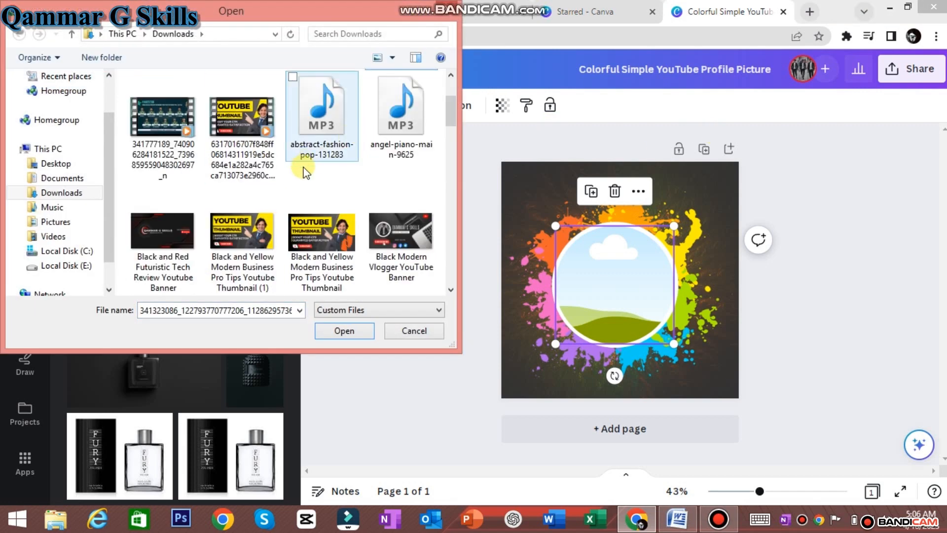
{"action": "left_click", "coordinate": [63, 266]}
{"action": "scroll", "coordinate": [327, 186], "scroll_direction": "down", "scroll_amount": 5}
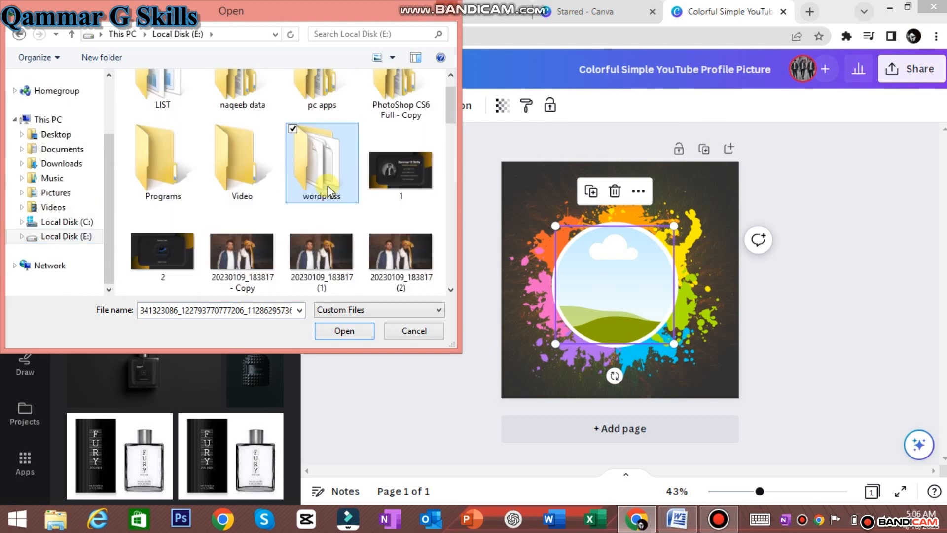
{"action": "scroll", "coordinate": [324, 133], "scroll_direction": "down", "scroll_amount": 10}
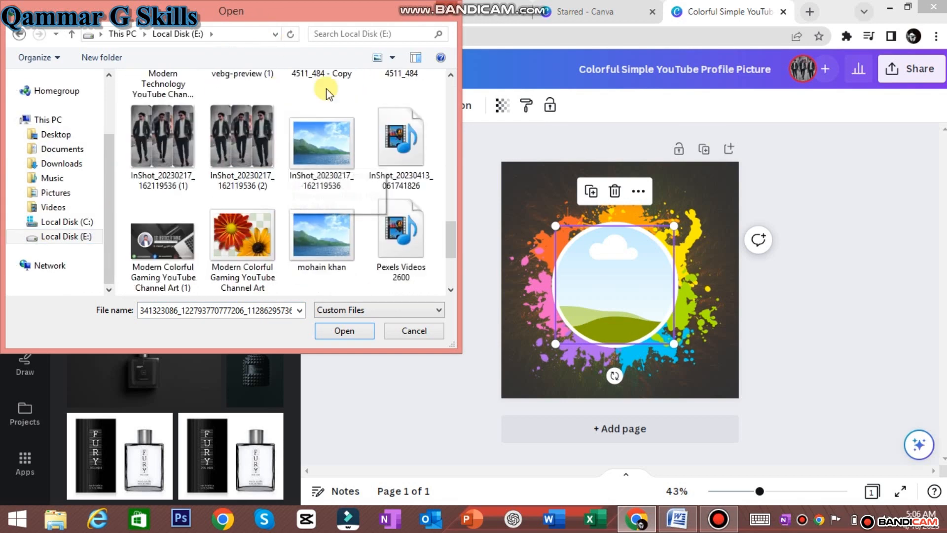
{"action": "scroll", "coordinate": [319, 130], "scroll_direction": "up", "scroll_amount": 15}
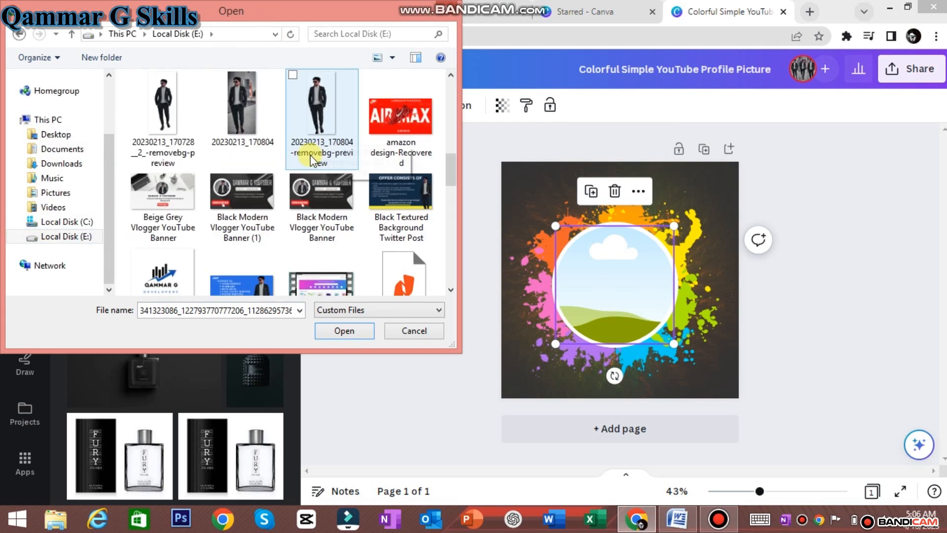
{"action": "double_click", "coordinate": [237, 135]}
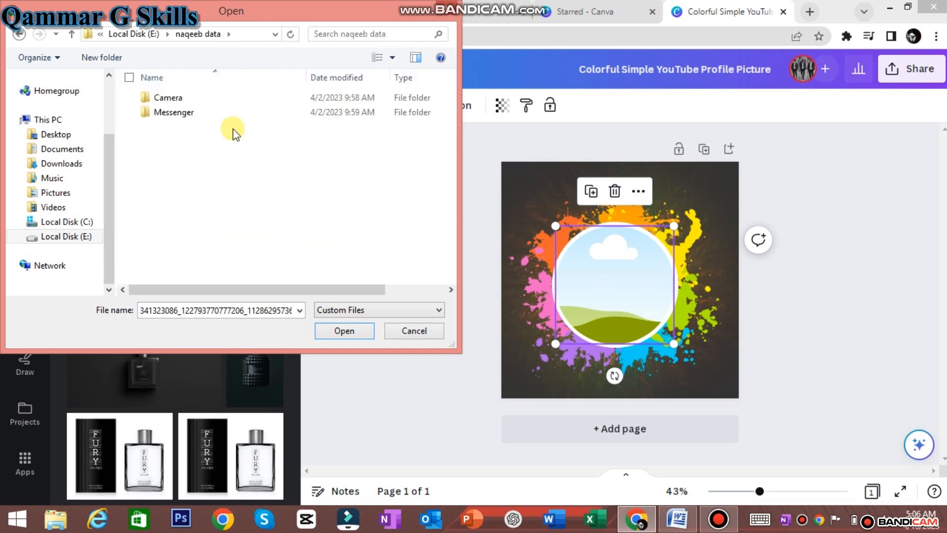
{"action": "double_click", "coordinate": [176, 114]}
{"action": "scroll", "coordinate": [282, 185], "scroll_direction": "down", "scroll_amount": 3}
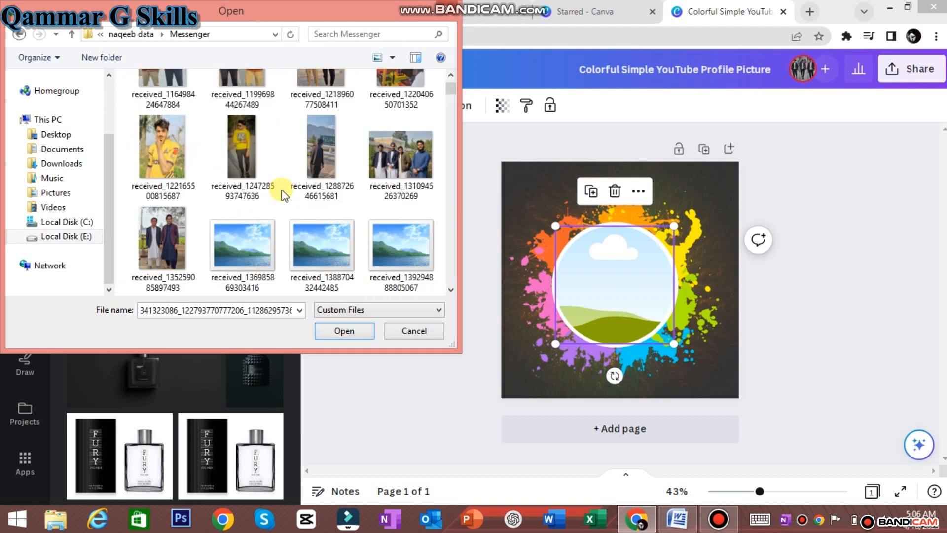
{"action": "scroll", "coordinate": [271, 148], "scroll_direction": "up", "scroll_amount": 3}
{"action": "scroll", "coordinate": [277, 166], "scroll_direction": "down", "scroll_amount": 3}
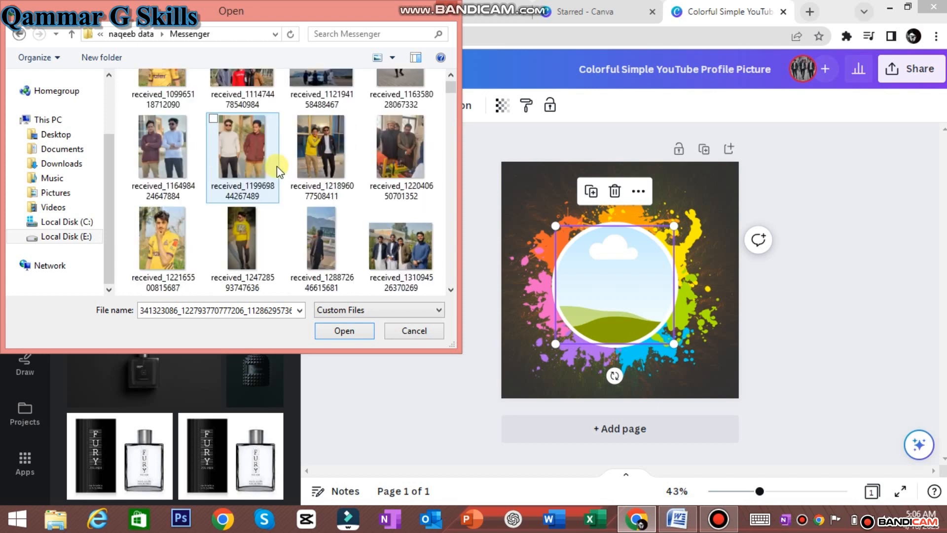
{"action": "scroll", "coordinate": [289, 173], "scroll_direction": "down", "scroll_amount": 8}
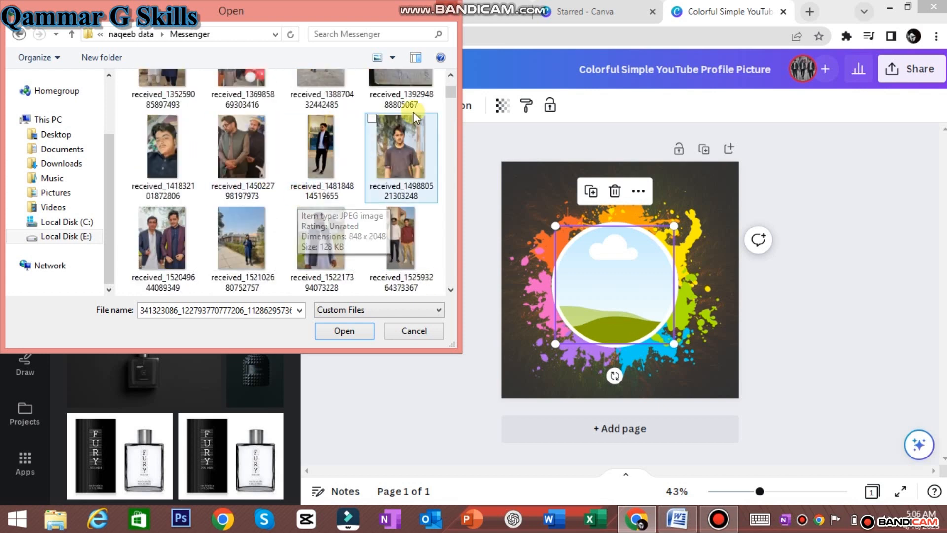
{"action": "scroll", "coordinate": [282, 193], "scroll_direction": "down", "scroll_amount": 8}
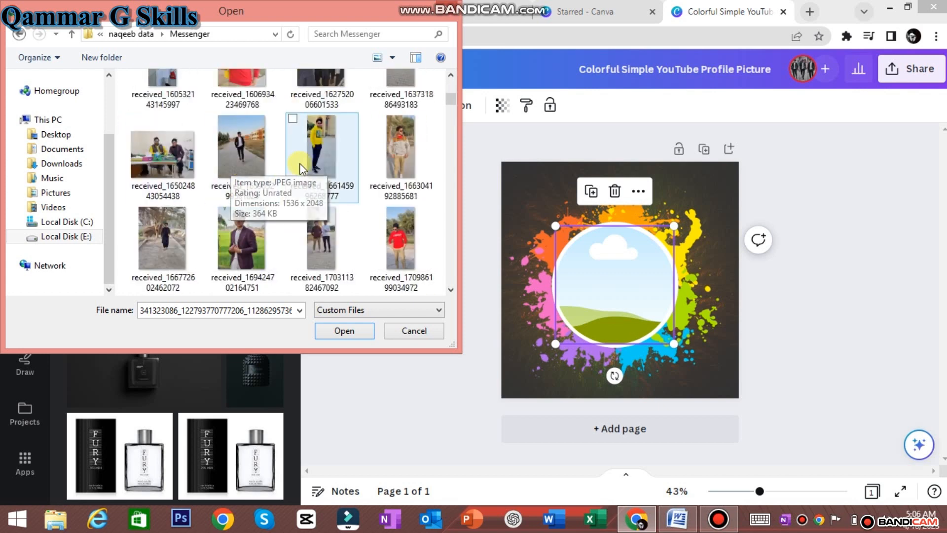
{"action": "scroll", "coordinate": [302, 164], "scroll_direction": "down", "scroll_amount": 6}
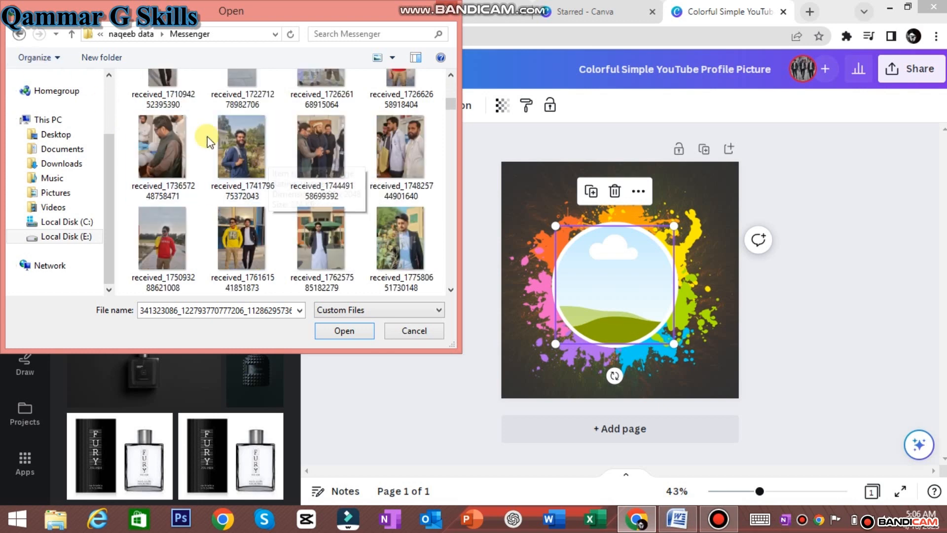
{"action": "scroll", "coordinate": [281, 168], "scroll_direction": "down", "scroll_amount": 12}
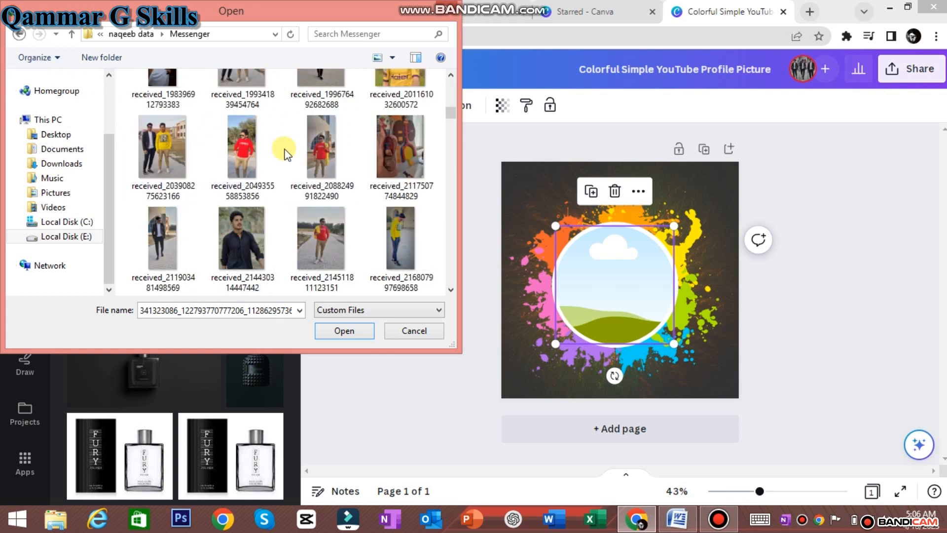
{"action": "scroll", "coordinate": [291, 154], "scroll_direction": "down", "scroll_amount": 2}
{"action": "scroll", "coordinate": [293, 148], "scroll_direction": "down", "scroll_amount": 4}
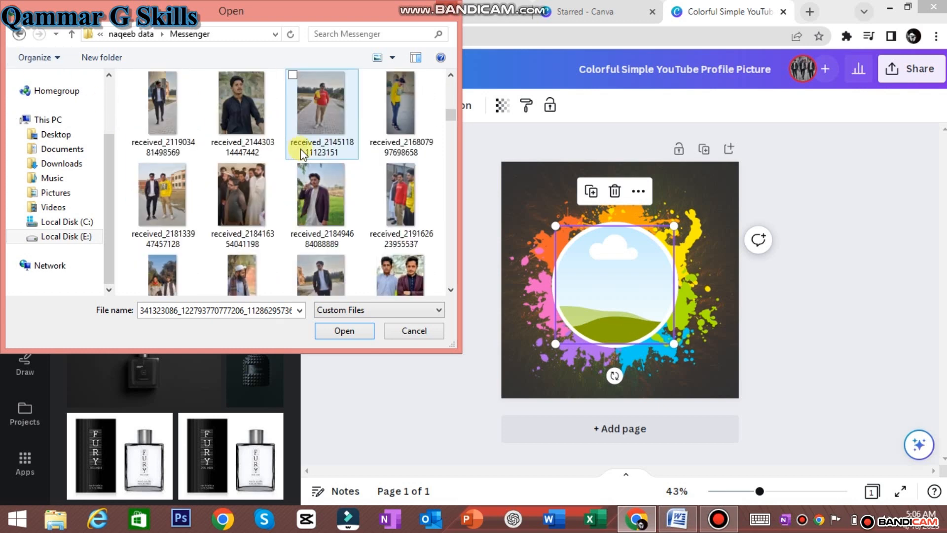
{"action": "scroll", "coordinate": [297, 151], "scroll_direction": "down", "scroll_amount": 6}
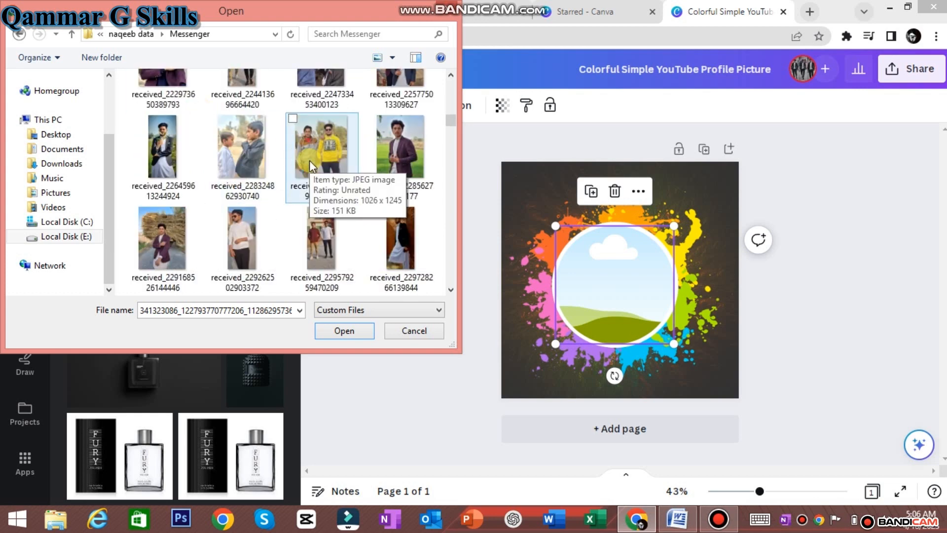
{"action": "scroll", "coordinate": [263, 143], "scroll_direction": "down", "scroll_amount": 6}
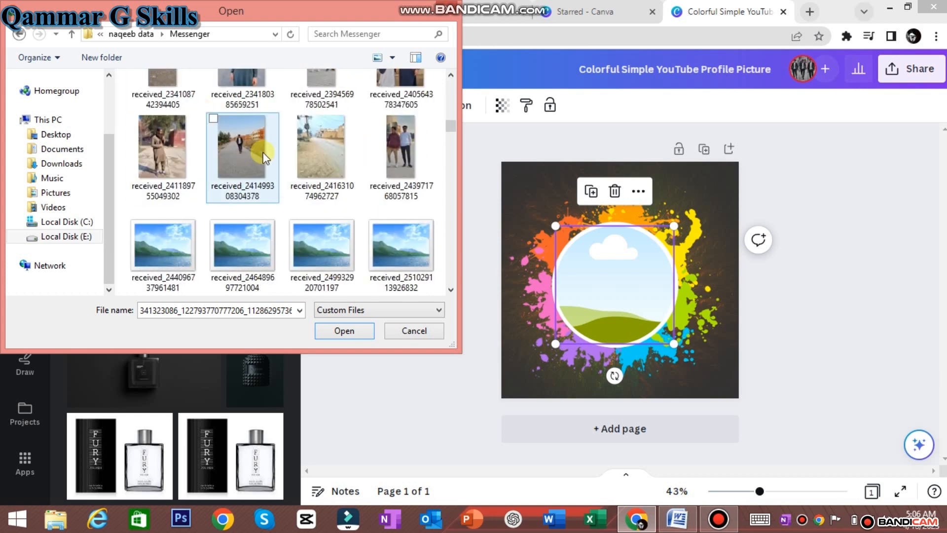
{"action": "scroll", "coordinate": [321, 147], "scroll_direction": "down", "scroll_amount": 10}
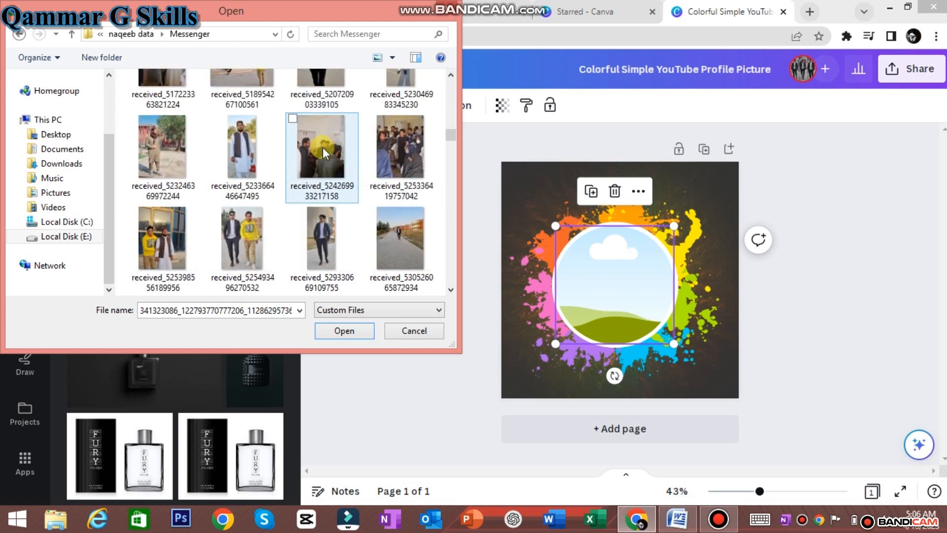
{"action": "left_click", "coordinate": [332, 241]}
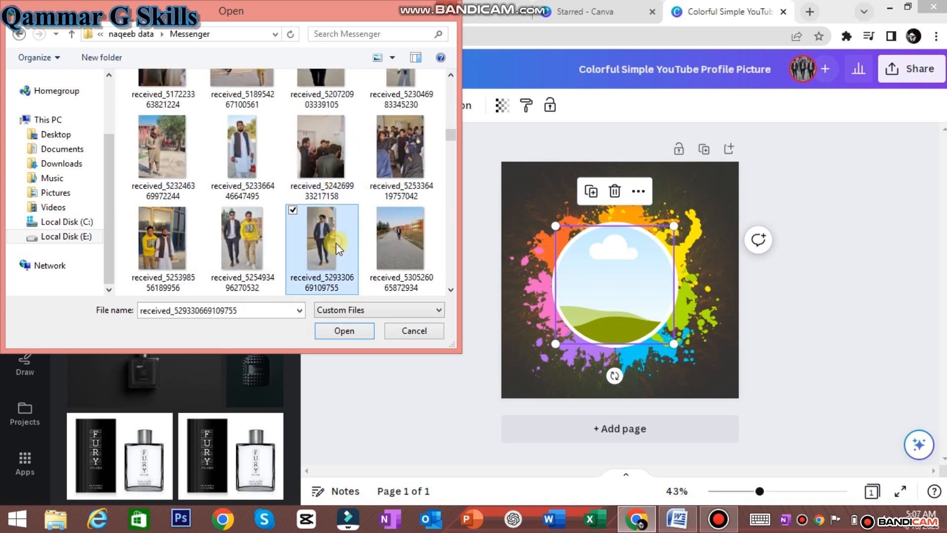
{"action": "left_click", "coordinate": [351, 330]}
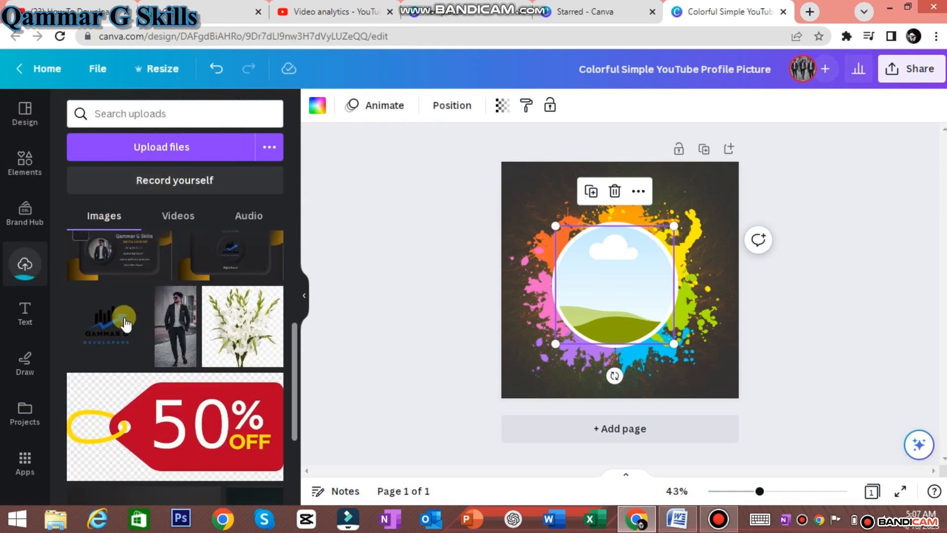
Add the newly uploaded photo to the page and place it inside the empty circular frame.
{"action": "scroll", "coordinate": [169, 291], "scroll_direction": "up", "scroll_amount": 4}
{"action": "left_click", "coordinate": [88, 285]}
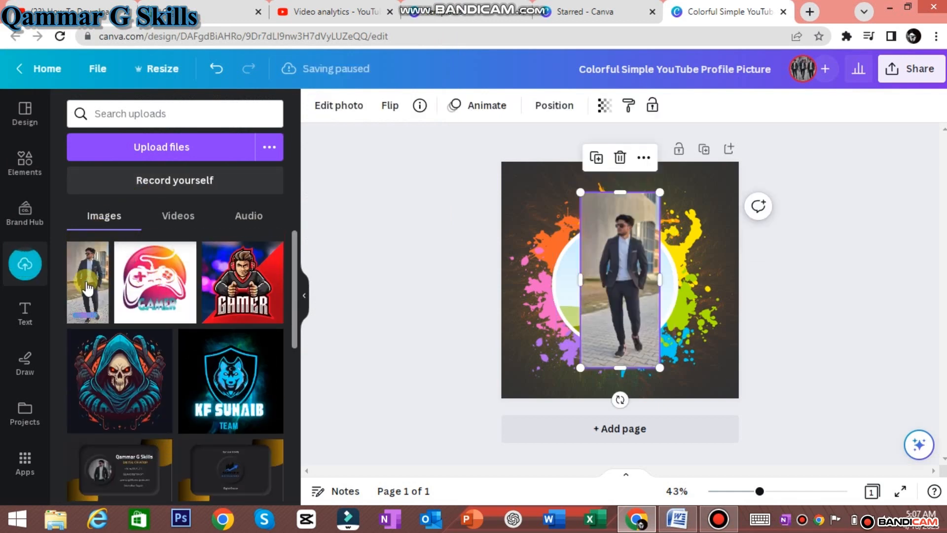
{"action": "left_click_drag", "start_coordinate": [651, 267], "coordinate": [619, 271]}
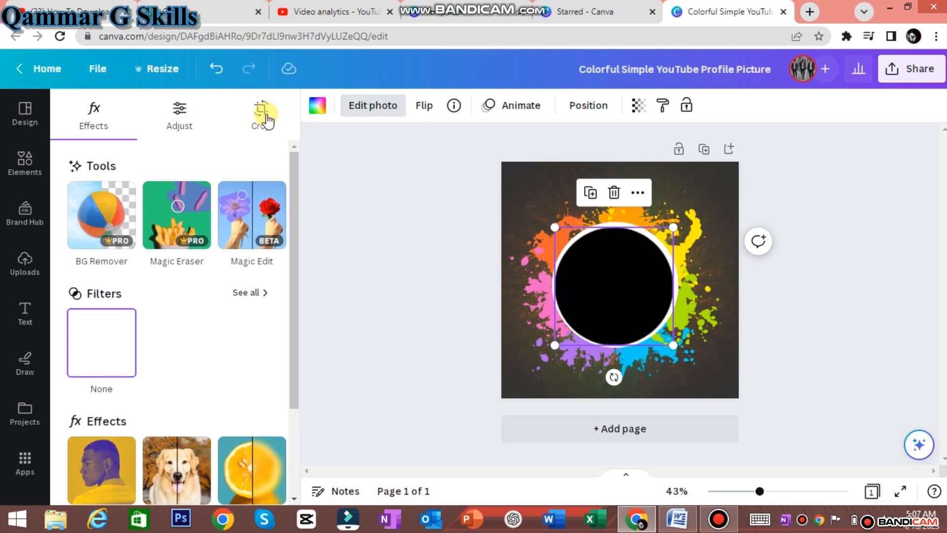
Crop the framed photo, slightly enlarging and repositioning it so the man's head and upper body fill the circle.
{"action": "left_click", "coordinate": [294, 116]}
{"action": "left_click_drag", "start_coordinate": [617, 276], "coordinate": [617, 329]}
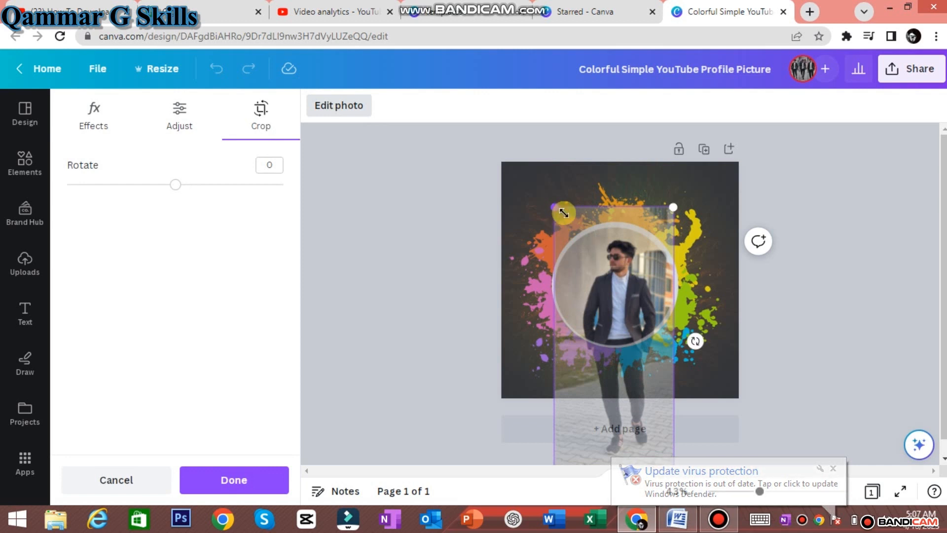
{"action": "mouse_move", "coordinate": [555, 206]}
{"action": "left_mouse_down"}
{"action": "mouse_move", "coordinate": [598, 208]}
{"action": "mouse_move", "coordinate": [539, 197]}
{"action": "mouse_move", "coordinate": [550, 197]}
{"action": "left_mouse_up"}
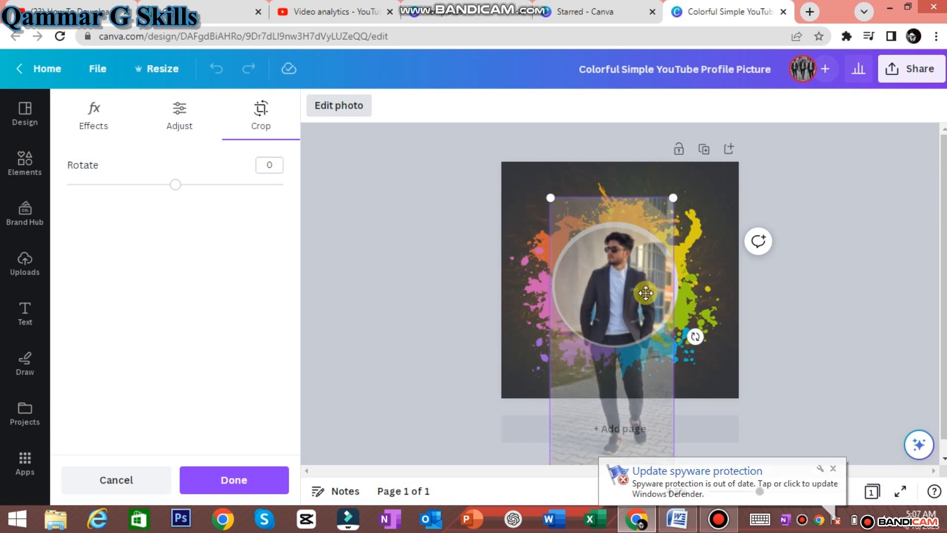
{"action": "left_click_drag", "start_coordinate": [645, 293], "coordinate": [642, 307]}
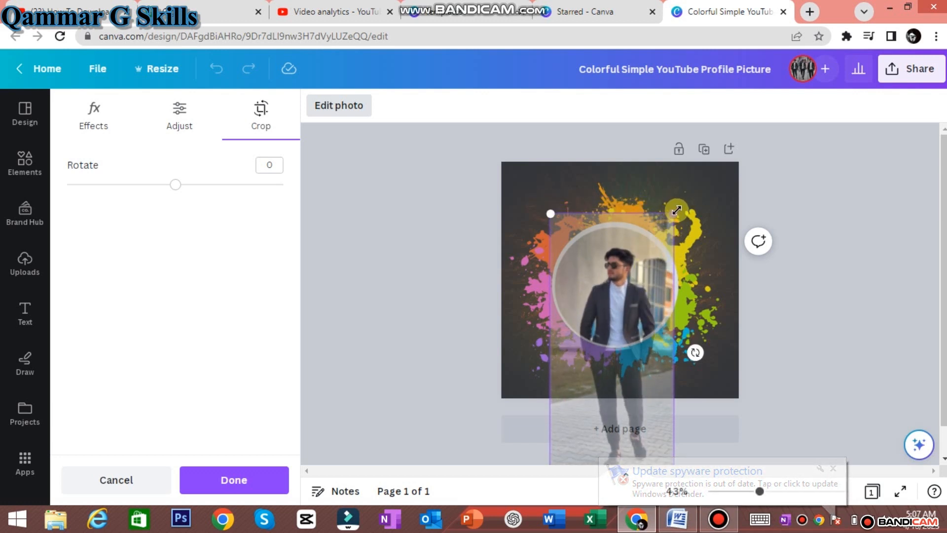
{"action": "mouse_move", "coordinate": [676, 210]}
{"action": "left_mouse_down"}
{"action": "mouse_move", "coordinate": [703, 193]}
{"action": "mouse_move", "coordinate": [677, 222]}
{"action": "left_mouse_up"}
{"action": "left_click_drag", "start_coordinate": [620, 276], "coordinate": [644, 286]}
{"action": "left_click", "coordinate": [833, 279]}
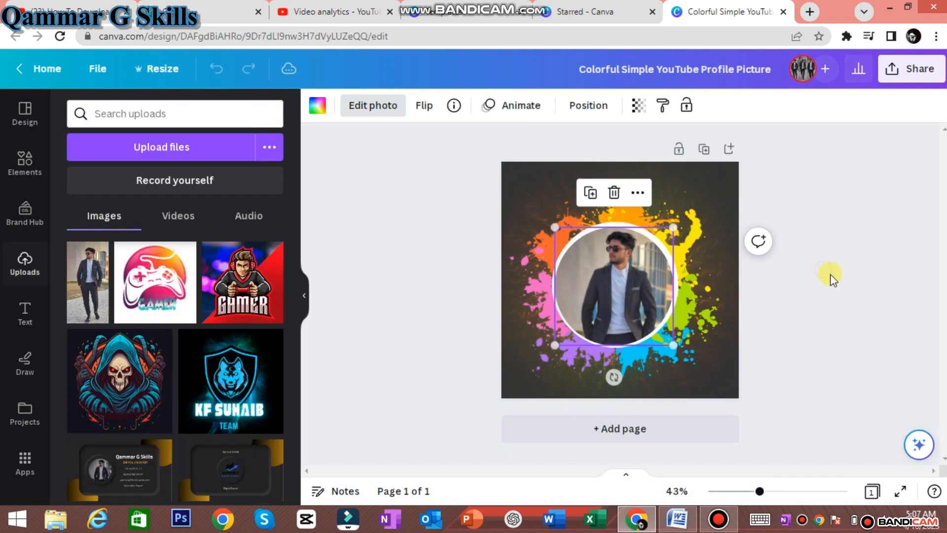
Move the framed photo to the centre of the page.
{"action": "left_click", "coordinate": [446, 290]}
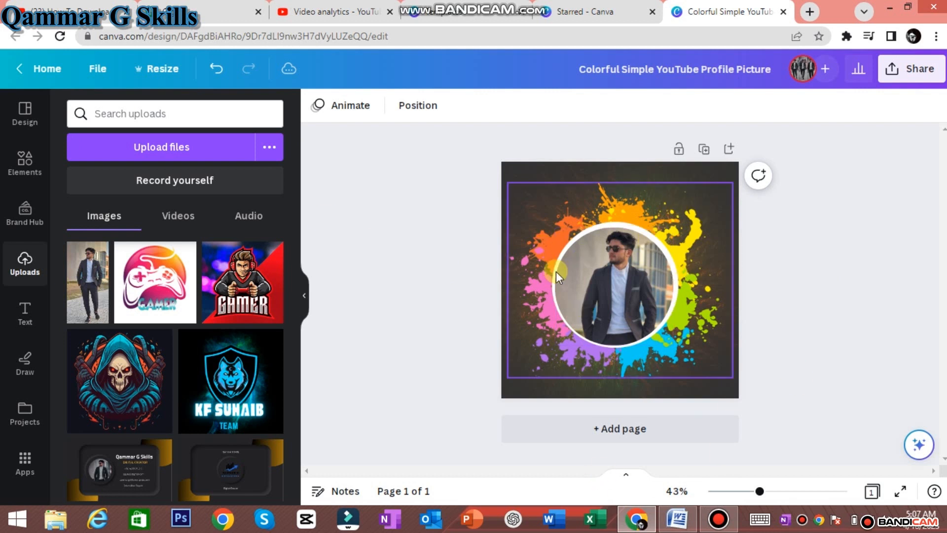
{"action": "left_click", "coordinate": [596, 300]}
{"action": "left_click_drag", "start_coordinate": [596, 300], "coordinate": [599, 302]}
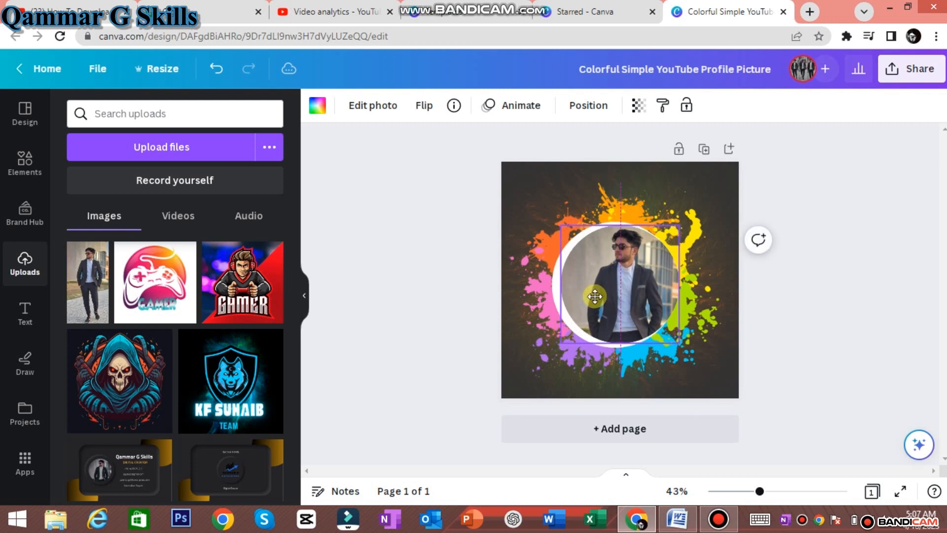
Try aligning the framed photo to the right edge of the page, and undo that alignment.
{"action": "right_click", "coordinate": [598, 302]}
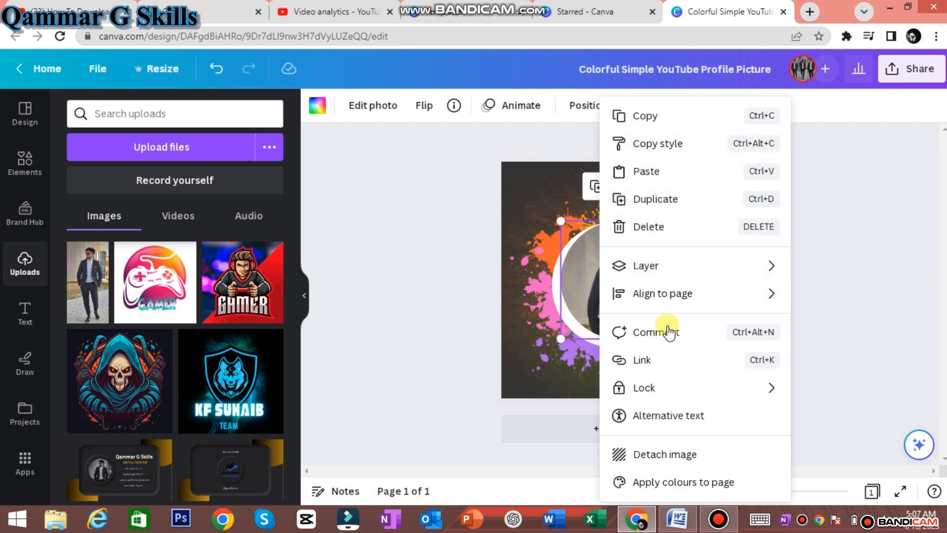
{"action": "mouse_move", "coordinate": [699, 298]}
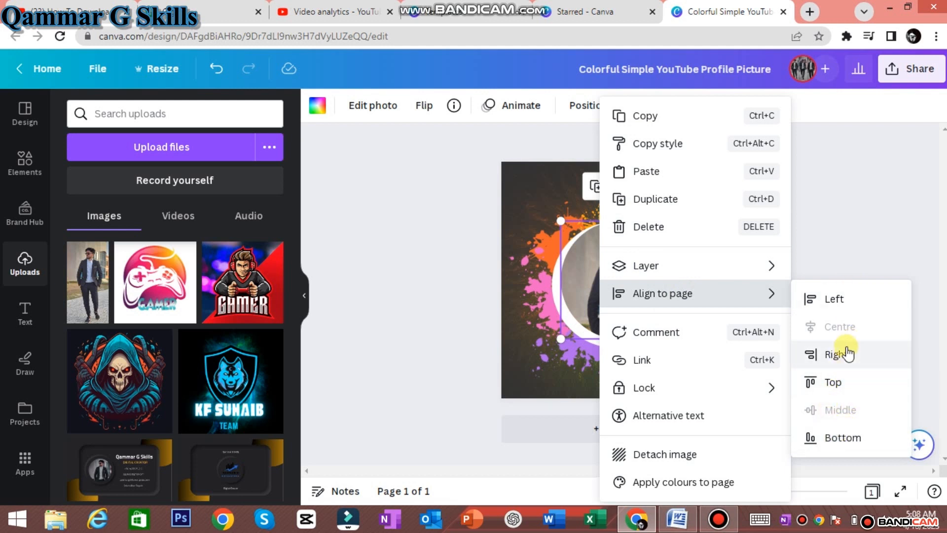
{"action": "left_click", "coordinate": [835, 358]}
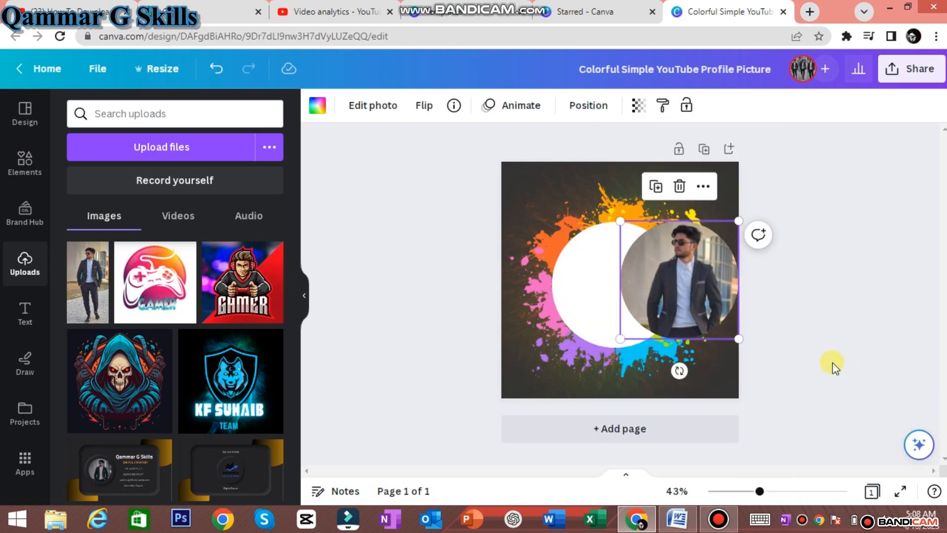
{"action": "key", "text": "ctrl+z"}
Shift the framed photo so it sits evenly inside the white ring, and deselect it.
{"action": "left_click_drag", "start_coordinate": [616, 286], "coordinate": [610, 285]}
{"action": "left_click", "coordinate": [522, 368]}
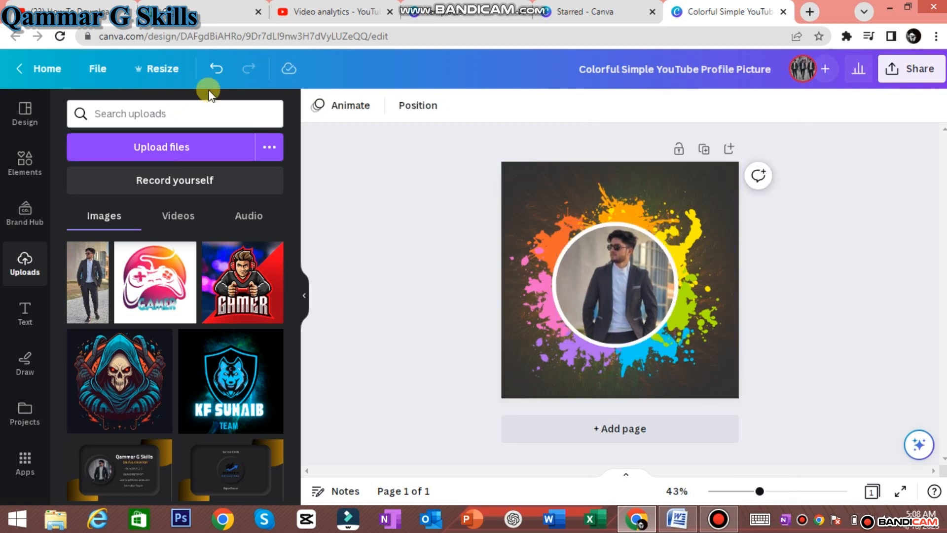
Add a heading to the page and replace its placeholder text with "Qammar G Skills".
{"action": "left_click", "coordinate": [25, 316]}
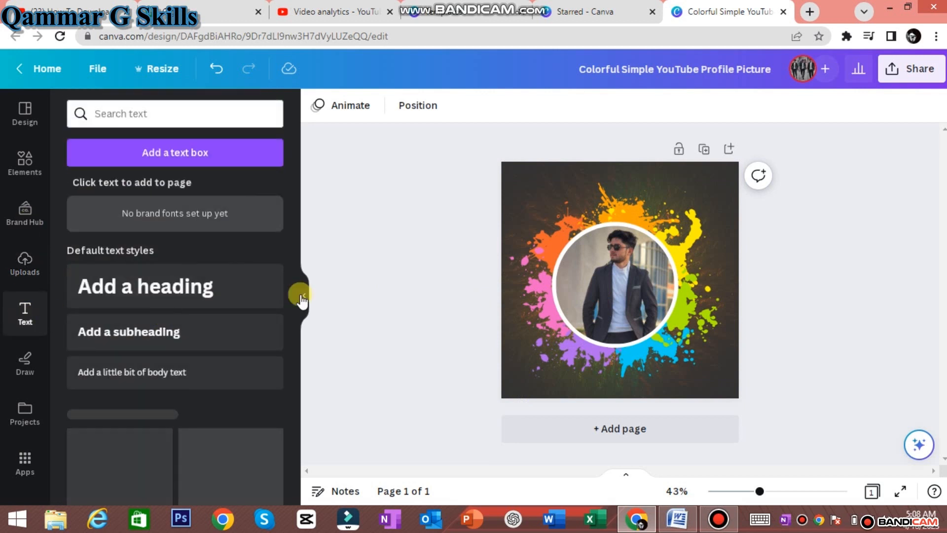
{"action": "left_click", "coordinate": [139, 281]}
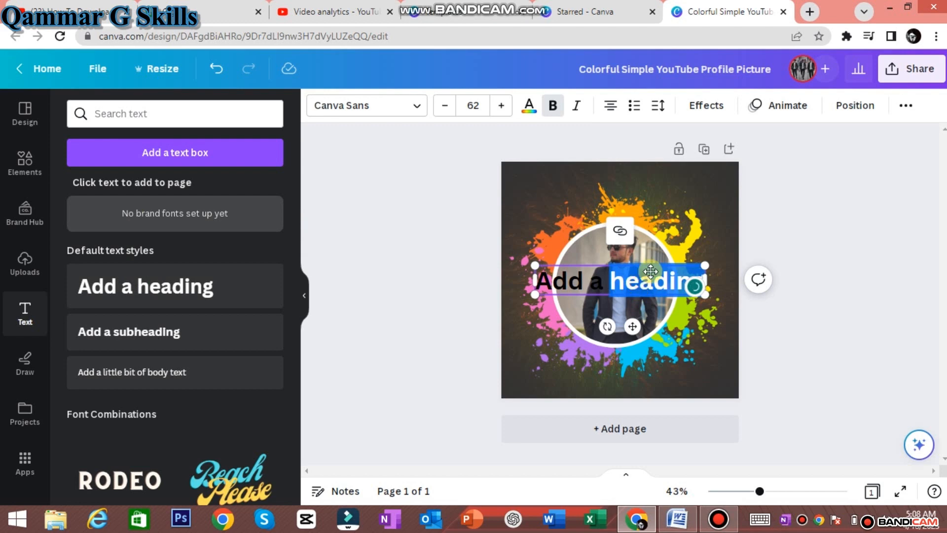
{"action": "double_click", "coordinate": [606, 267]}
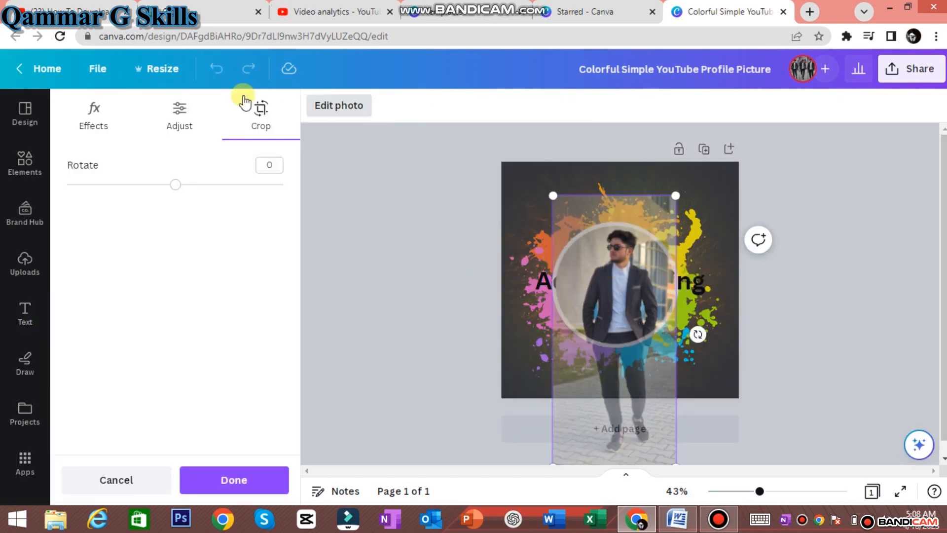
{"action": "left_click", "coordinate": [330, 115]}
{"action": "left_click", "coordinate": [605, 277]}
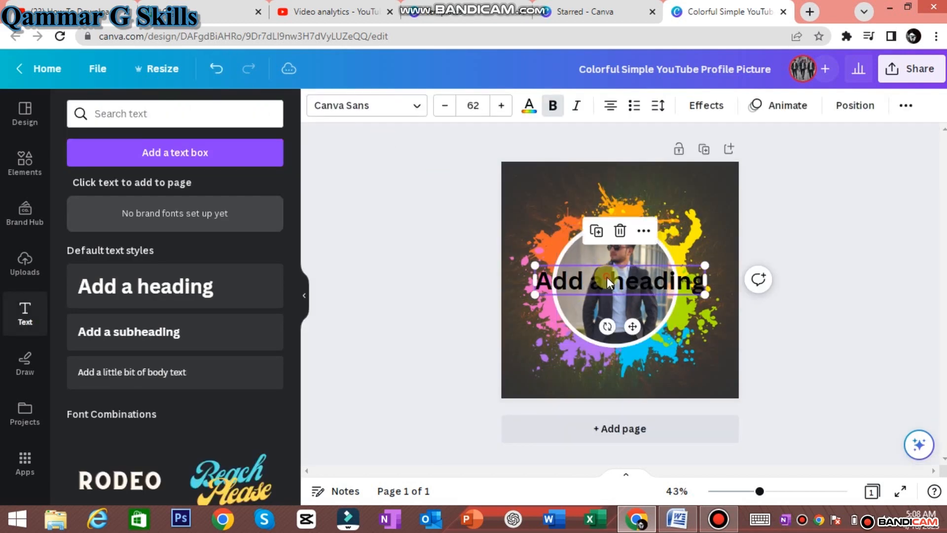
{"action": "left_click", "coordinate": [604, 277]}
{"action": "key", "text": "BackSpace"}
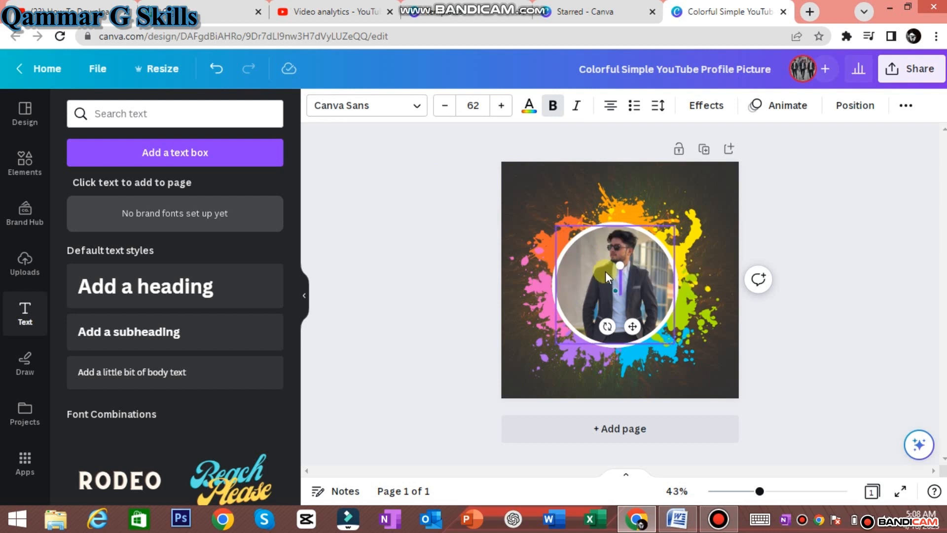
{"action": "type", "text": "G"}
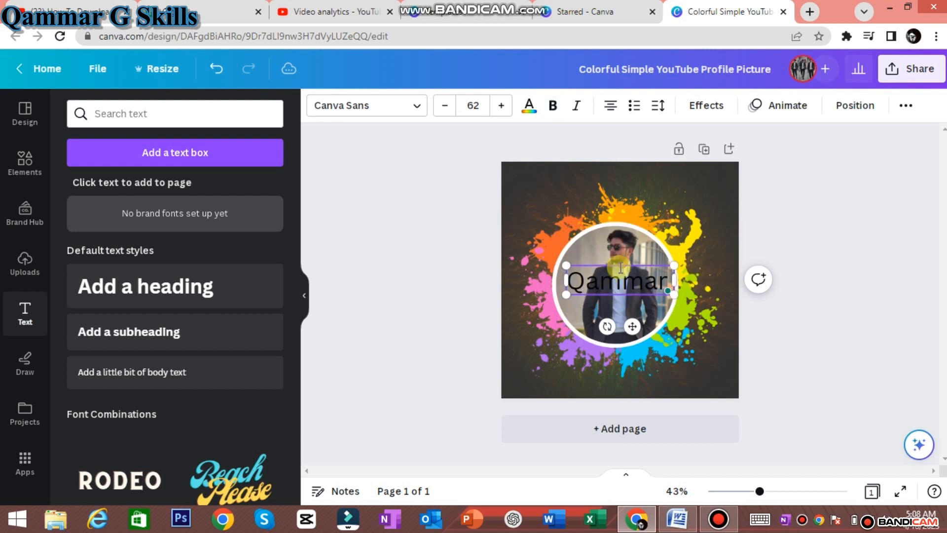
{"action": "type", "text": " Skills"}
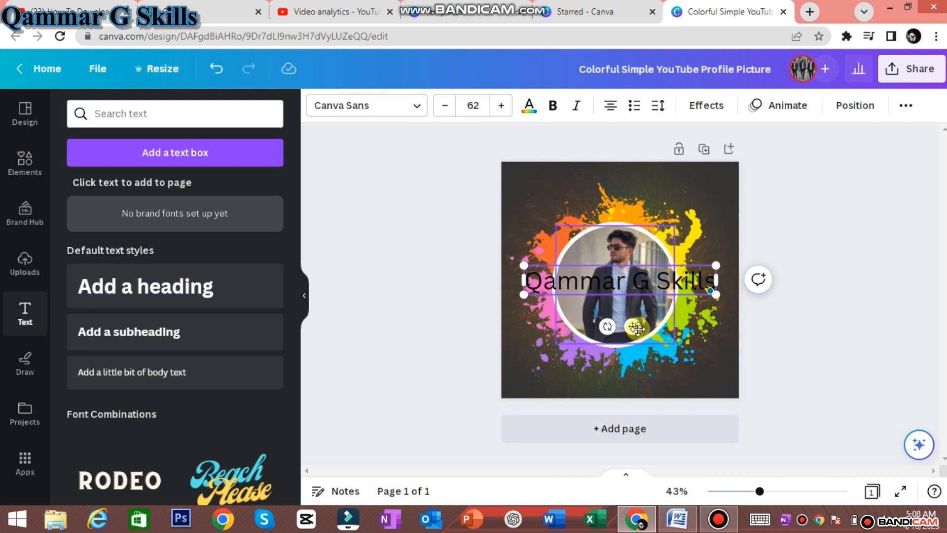
Move the heading below the circular photo and change its text colour to white (#ffffff).
{"action": "left_click_drag", "start_coordinate": [632, 326], "coordinate": [630, 397]}
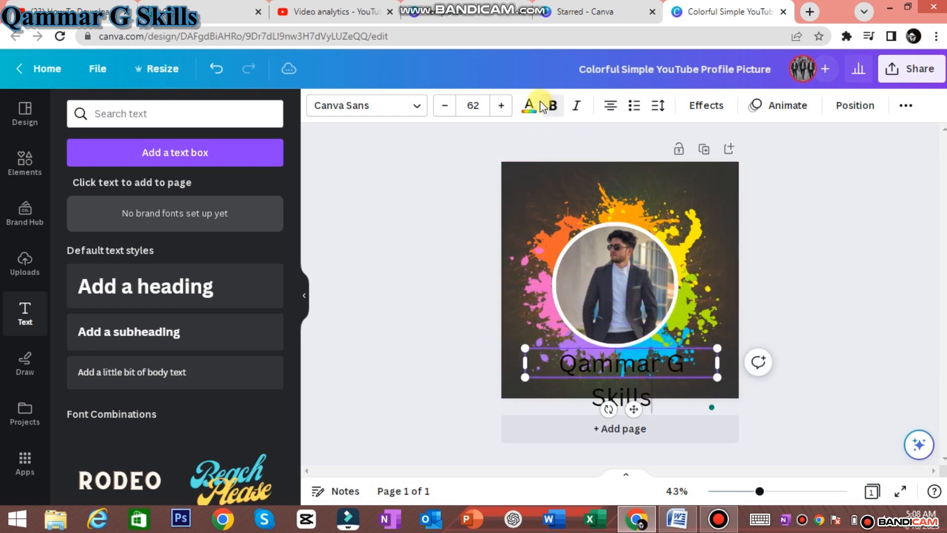
{"action": "left_click", "coordinate": [529, 105]}
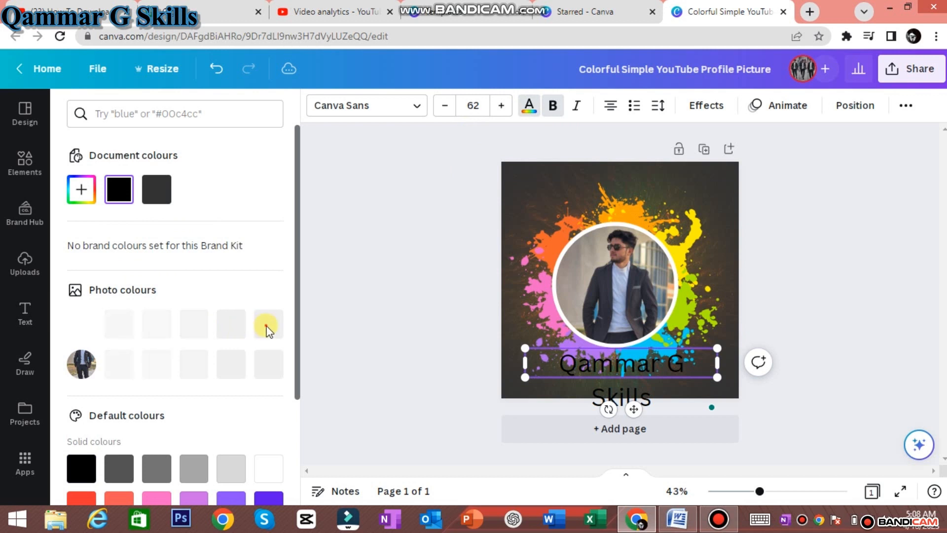
{"action": "scroll", "coordinate": [237, 374], "scroll_direction": "down", "scroll_amount": 3}
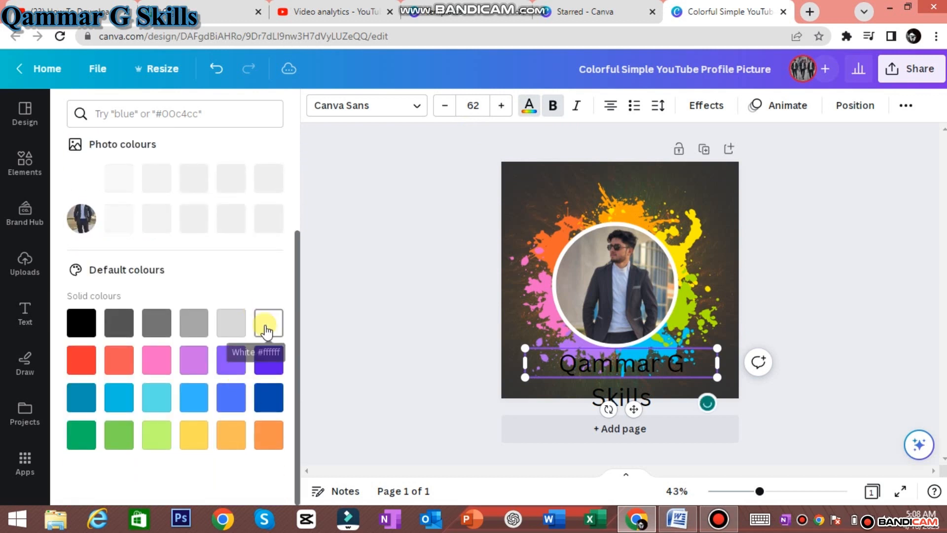
{"action": "left_click", "coordinate": [267, 322]}
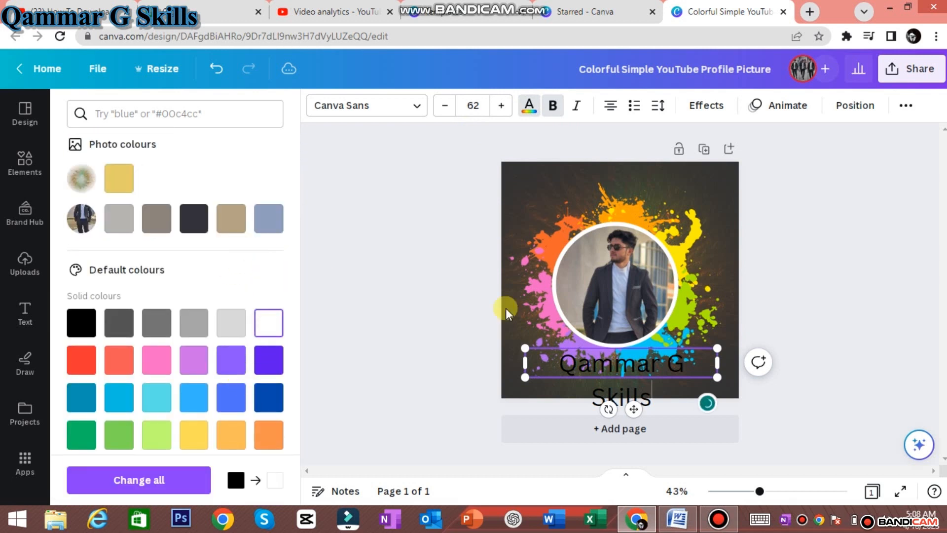
{"action": "left_click", "coordinate": [666, 379]}
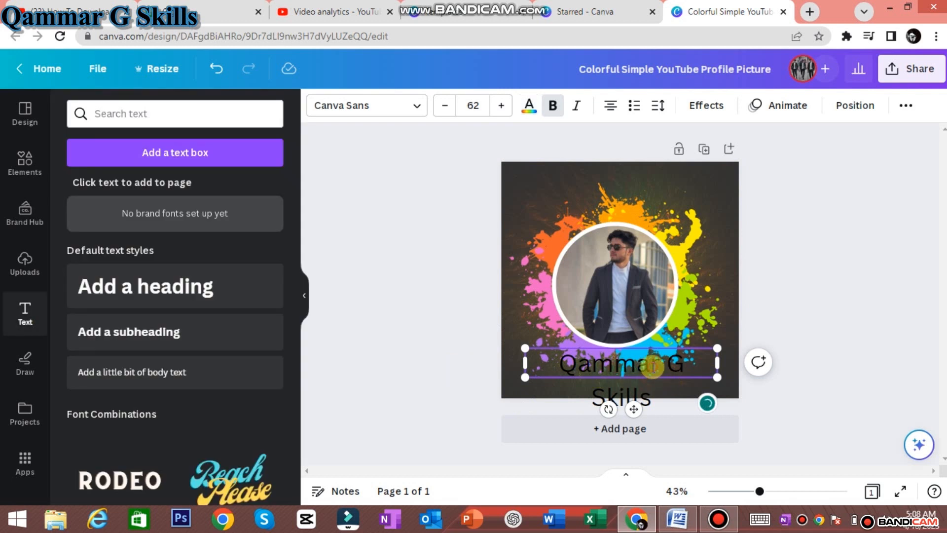
{"action": "double_click", "coordinate": [694, 369]}
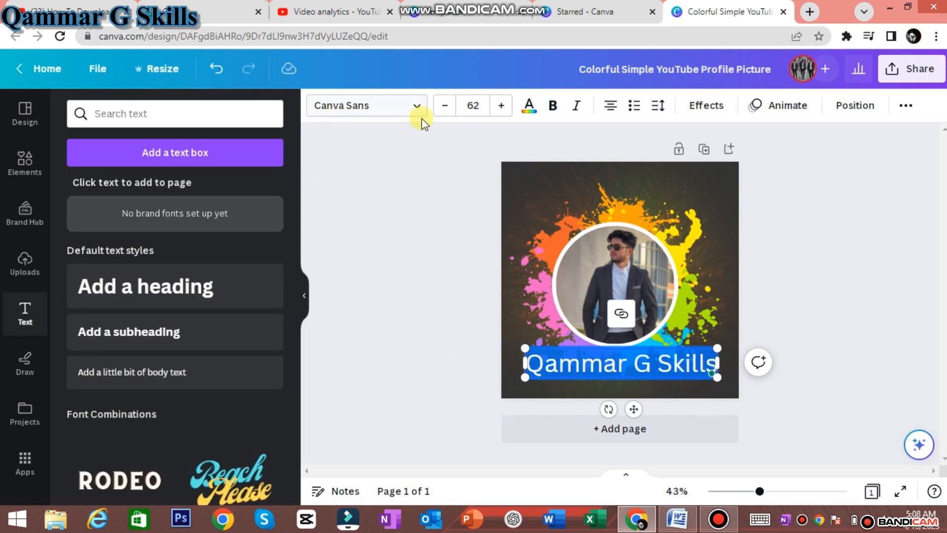
{"action": "left_click", "coordinate": [528, 106]}
{"action": "scroll", "coordinate": [251, 295], "scroll_direction": "down", "scroll_amount": 3}
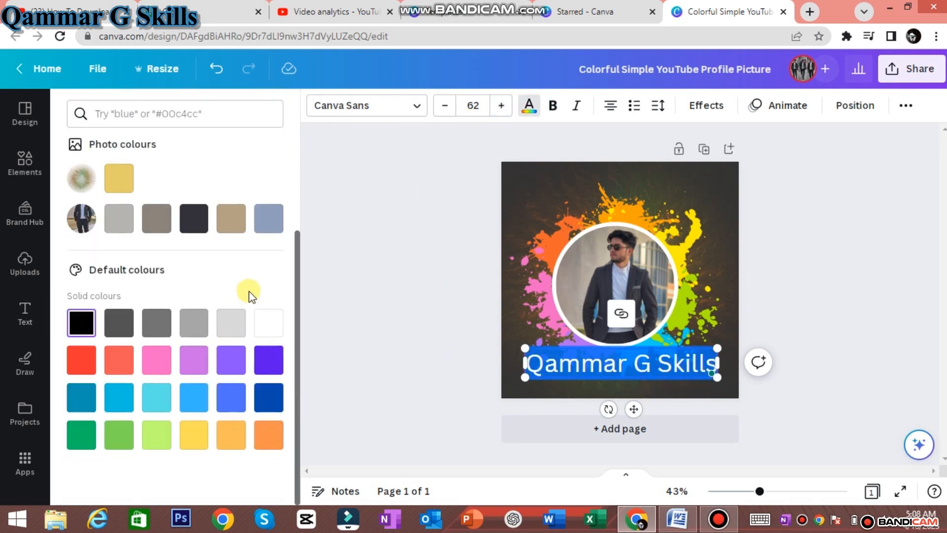
{"action": "left_click", "coordinate": [418, 292]}
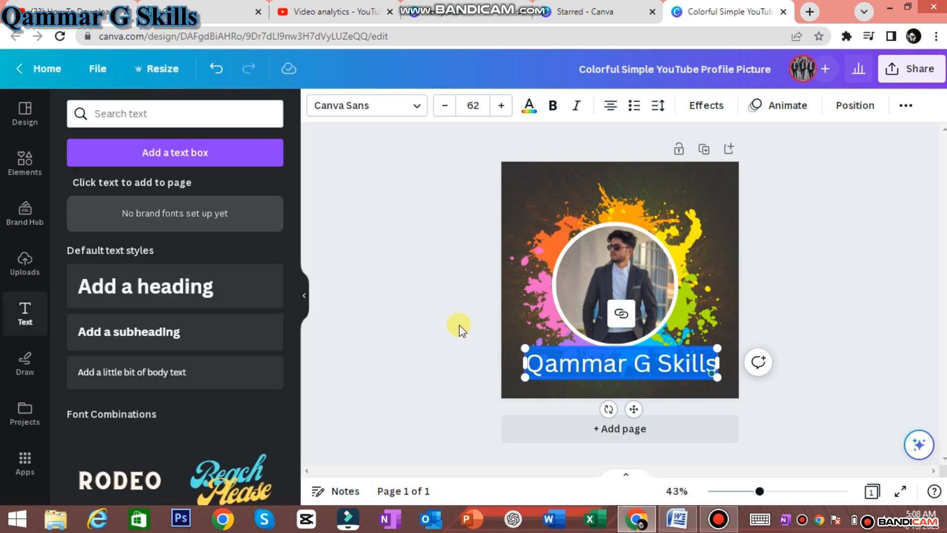
{"action": "left_click", "coordinate": [797, 315]}
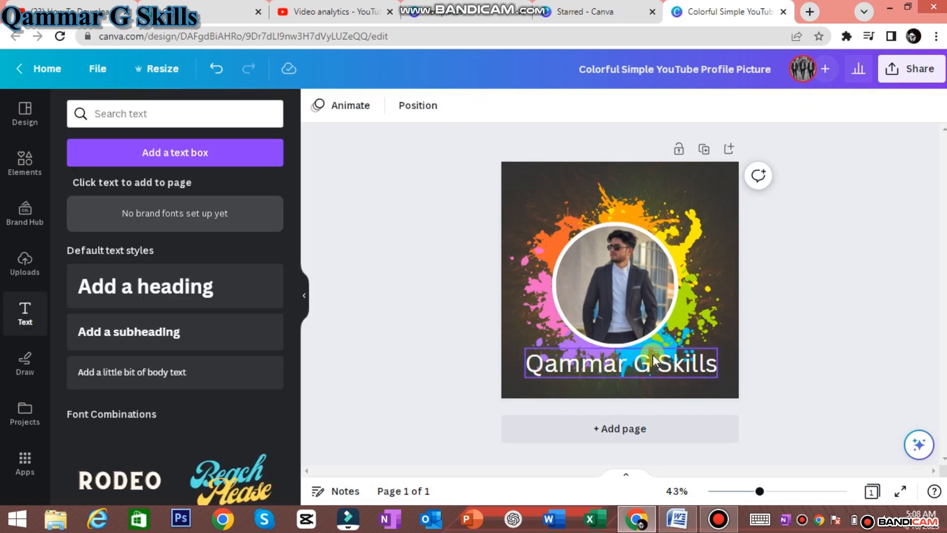
Try Telegraf Medium on the heading, and settle on the Intro Rust font.
{"action": "left_click", "coordinate": [649, 370]}
{"action": "left_click", "coordinate": [370, 117]}
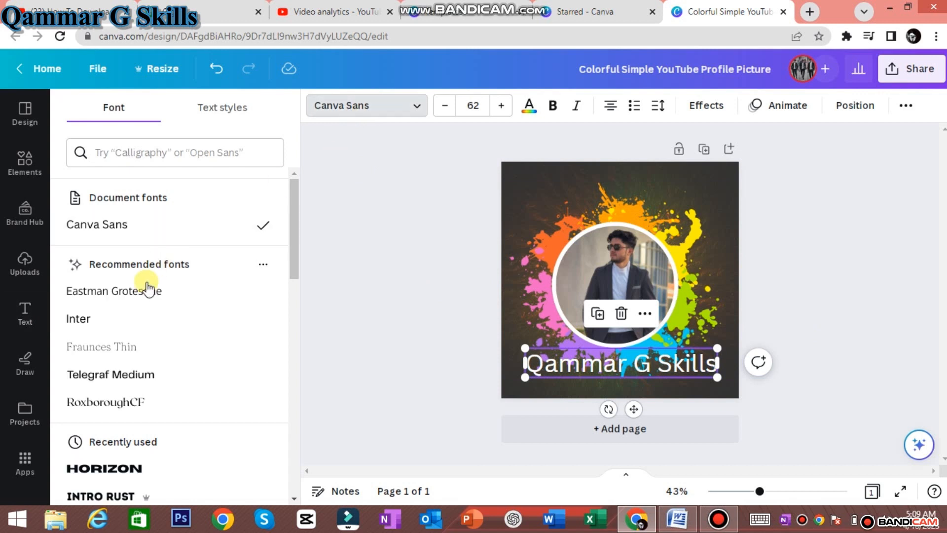
{"action": "left_click", "coordinate": [115, 367]}
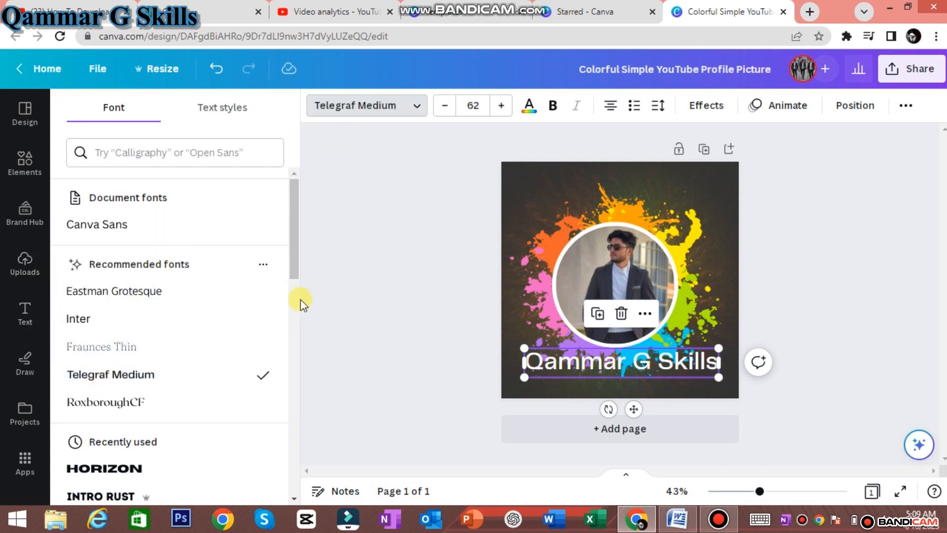
{"action": "scroll", "coordinate": [120, 323], "scroll_direction": "down", "scroll_amount": 4}
{"action": "left_click", "coordinate": [110, 259]}
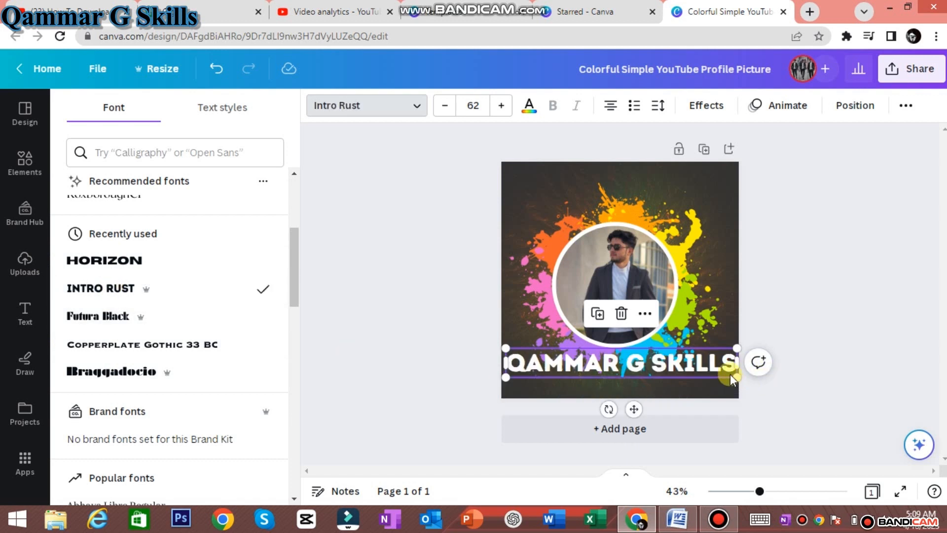
Shrink the heading slightly and place it centred along the bottom edge of the page, and deselect it.
{"action": "left_click_drag", "start_coordinate": [684, 367], "coordinate": [714, 398]}
{"action": "mouse_move", "coordinate": [658, 383]}
{"action": "left_mouse_down"}
{"action": "mouse_move", "coordinate": [699, 368]}
{"action": "mouse_move", "coordinate": [670, 383]}
{"action": "left_mouse_up"}
{"action": "left_click", "coordinate": [877, 242]}
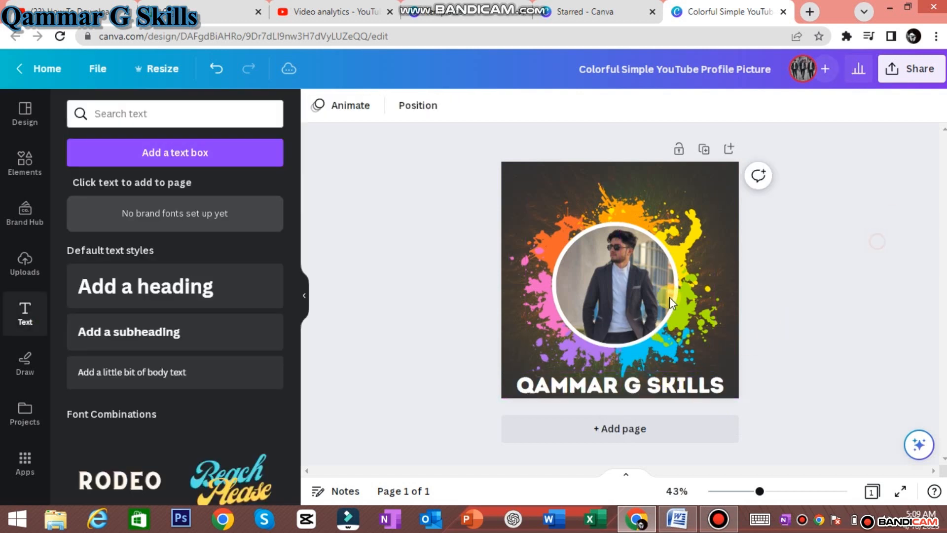
Download the finished profile picture as a PNG at size 1 (800 × 800 px).
{"action": "left_click", "coordinate": [920, 67]}
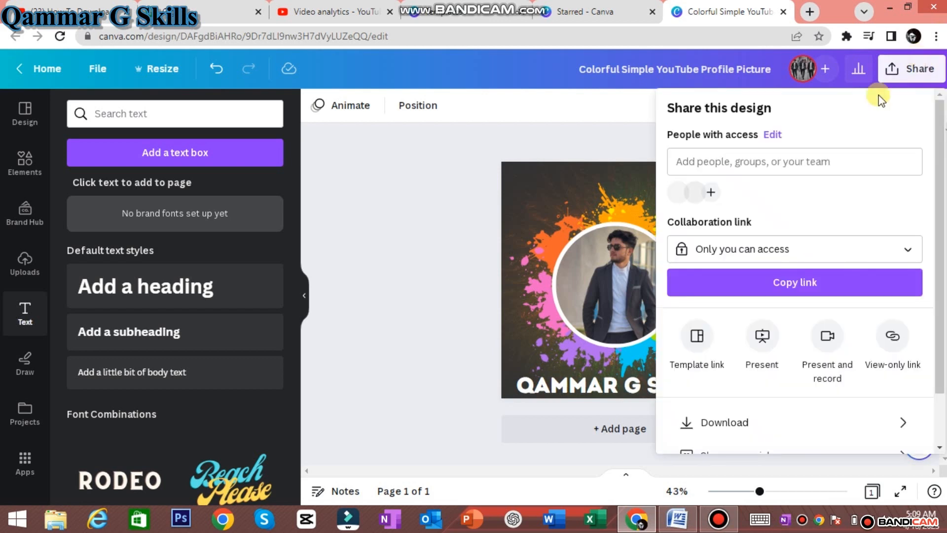
{"action": "left_click", "coordinate": [746, 425]}
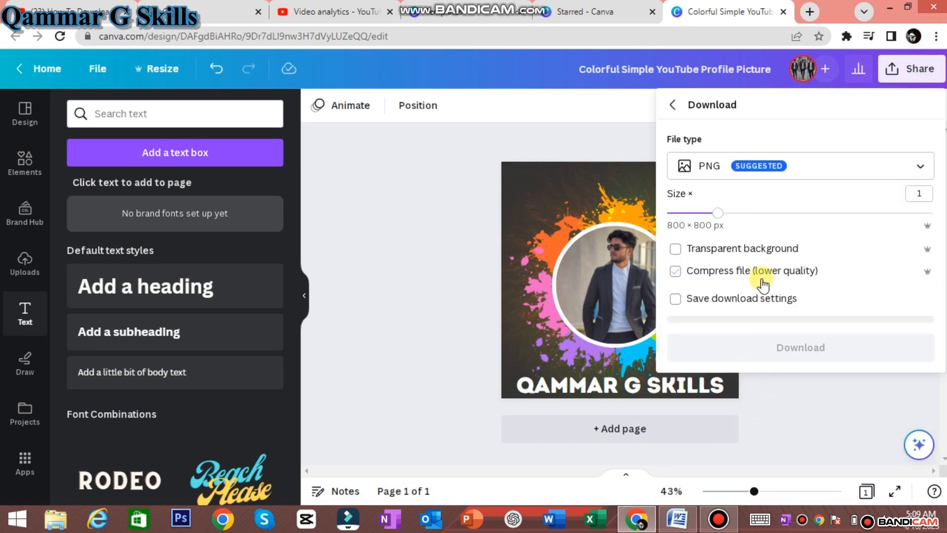
{"action": "key", "text": "ctrl+plus"}
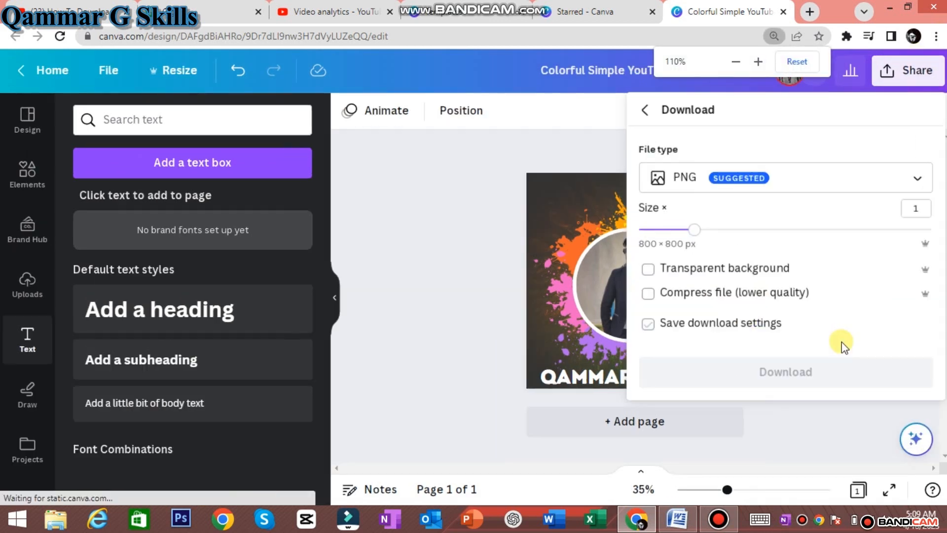
{"action": "key", "text": "ctrl+plus"}
{"action": "left_click", "coordinate": [829, 419]}
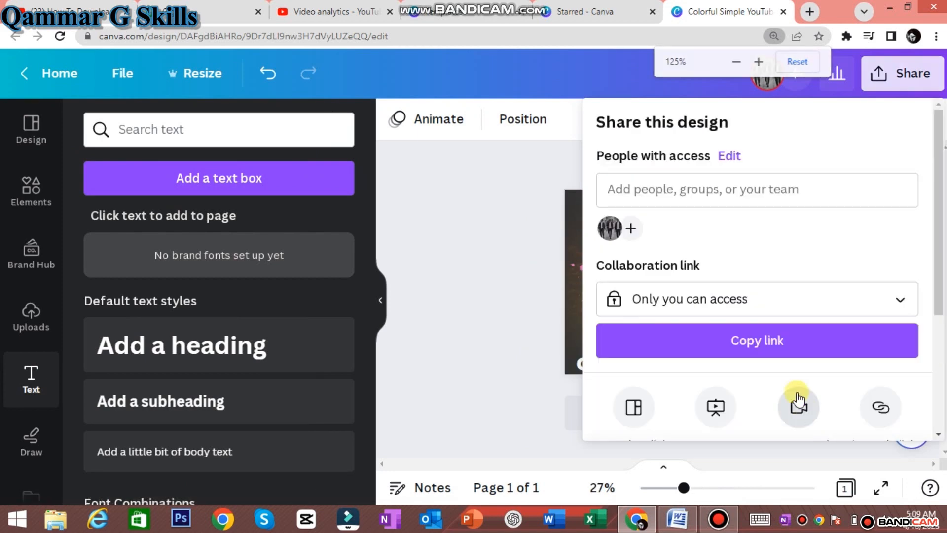
{"action": "scroll", "coordinate": [774, 350], "scroll_direction": "down", "scroll_amount": 4}
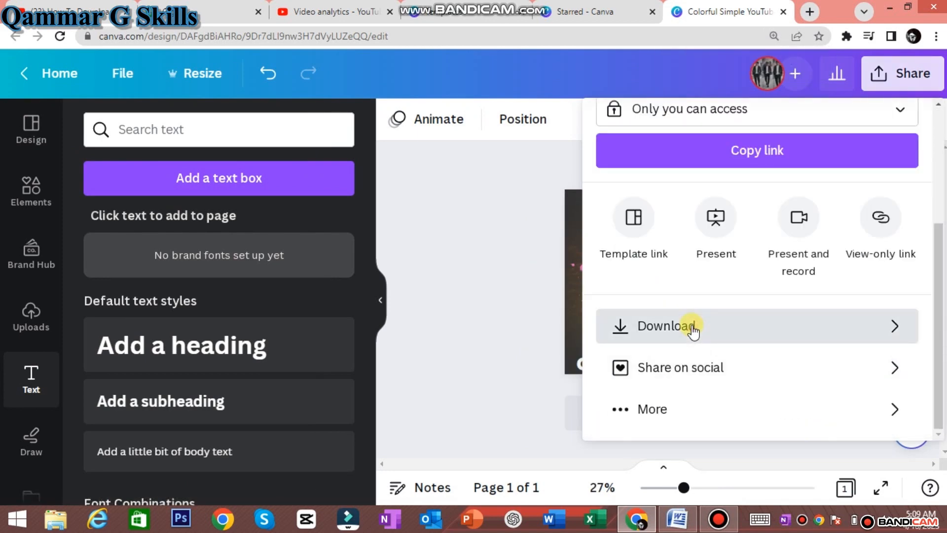
{"action": "left_click", "coordinate": [693, 331]}
{"action": "key", "text": "ctrl+plus"}
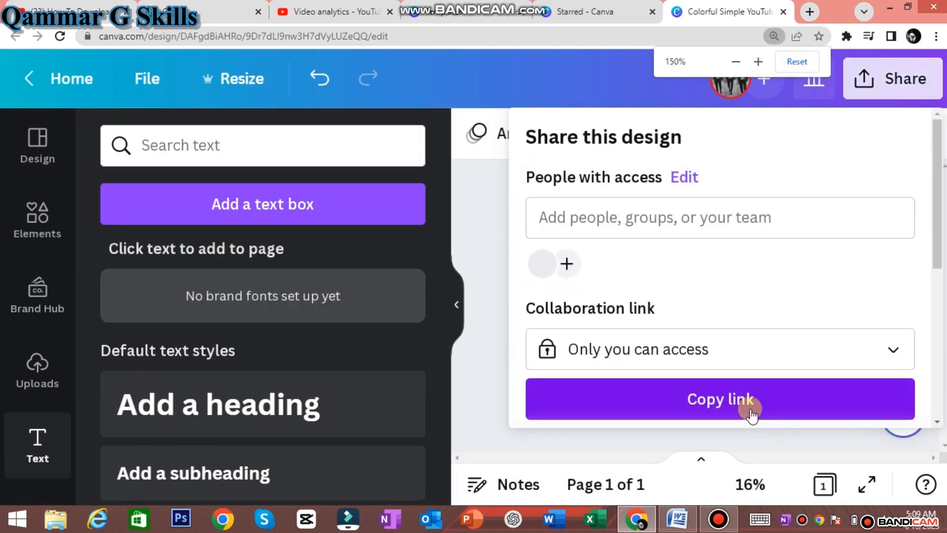
{"action": "scroll", "coordinate": [737, 400], "scroll_direction": "down", "scroll_amount": 4}
{"action": "left_click", "coordinate": [632, 290]}
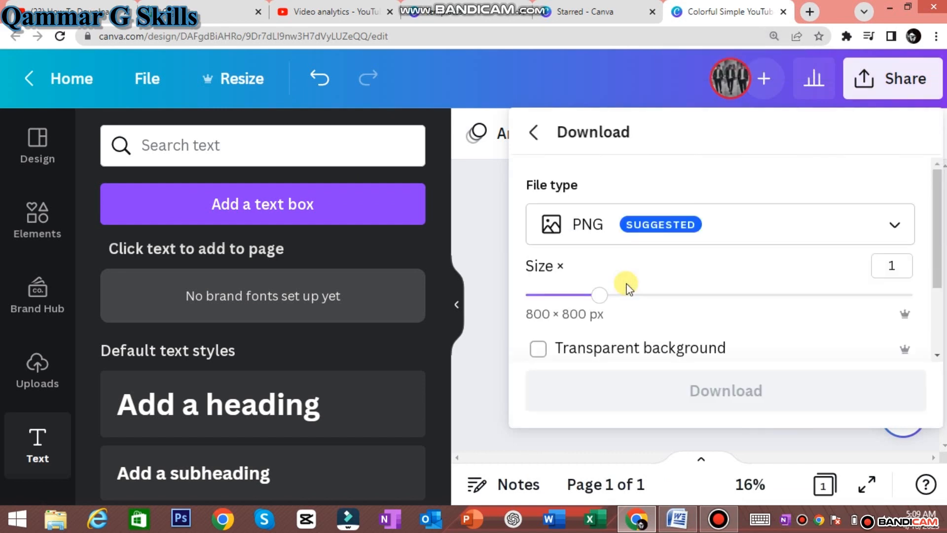
{"action": "left_click", "coordinate": [723, 388]}
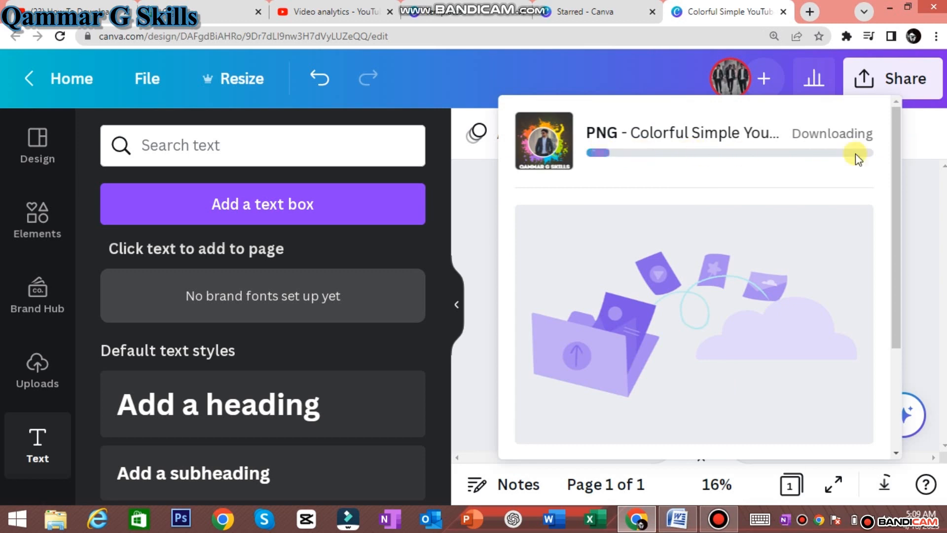
{"action": "key", "text": "ctrl+minus"}
{"action": "key", "text": "ctrl+minus"}
{"action": "key", "text": "ctrl+minus"}
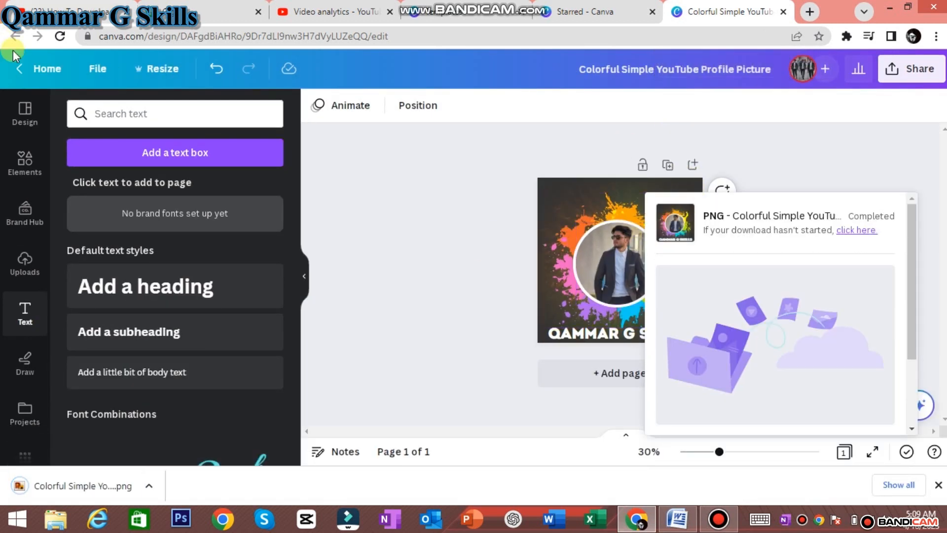
Leave the editor for the home page and browse the template results for "profile picture for social media".
{"action": "left_click", "coordinate": [22, 69]}
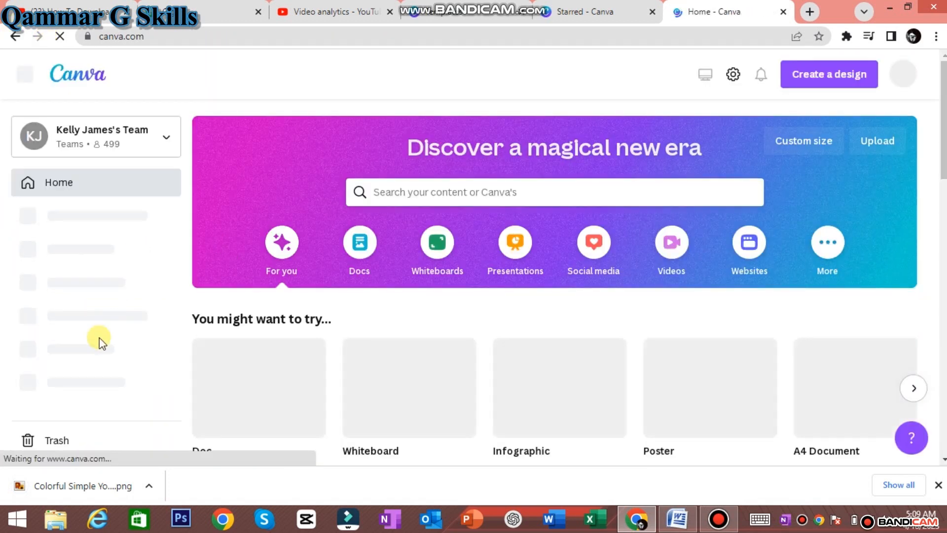
{"action": "left_click", "coordinate": [428, 193]}
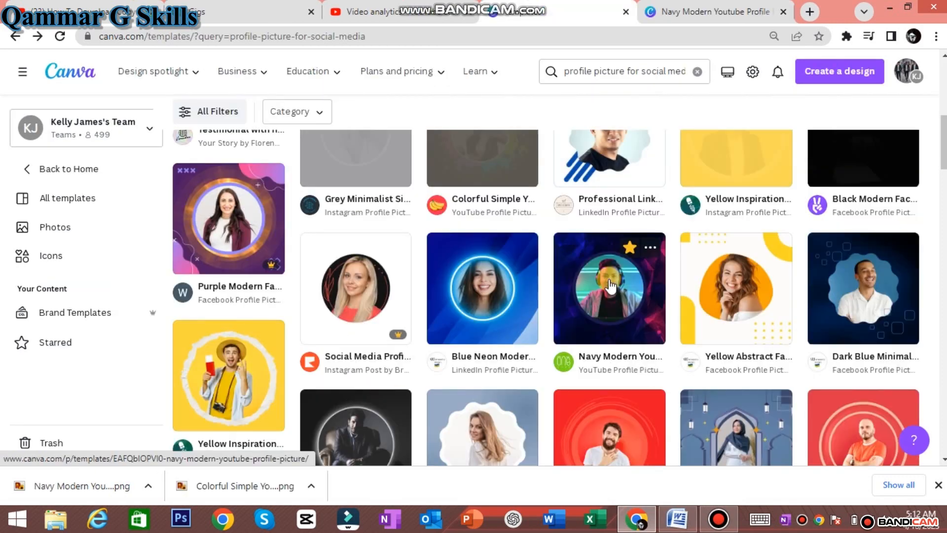
{"action": "scroll", "coordinate": [404, 323], "scroll_direction": "down", "scroll_amount": 5}
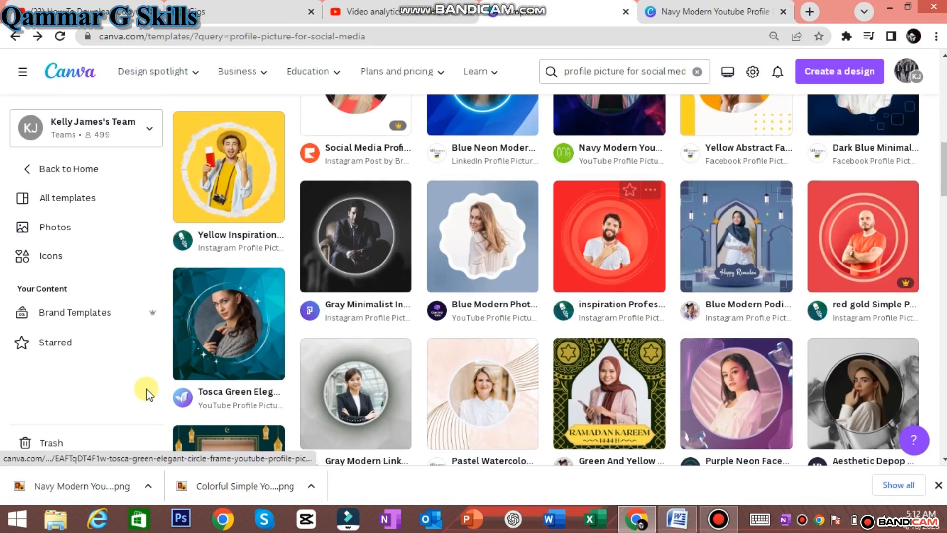
{"action": "scroll", "coordinate": [399, 306], "scroll_direction": "down", "scroll_amount": 10}
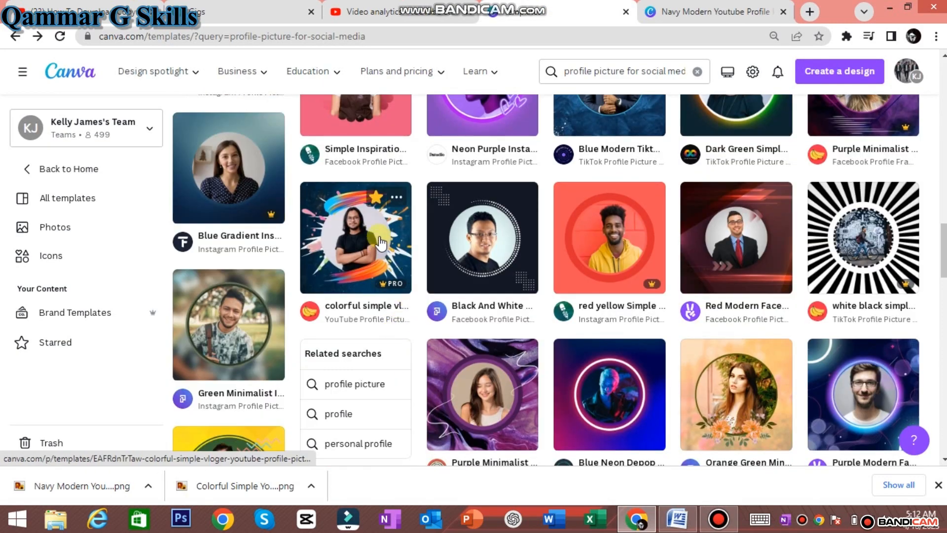
{"action": "scroll", "coordinate": [420, 249], "scroll_direction": "down", "scroll_amount": 4}
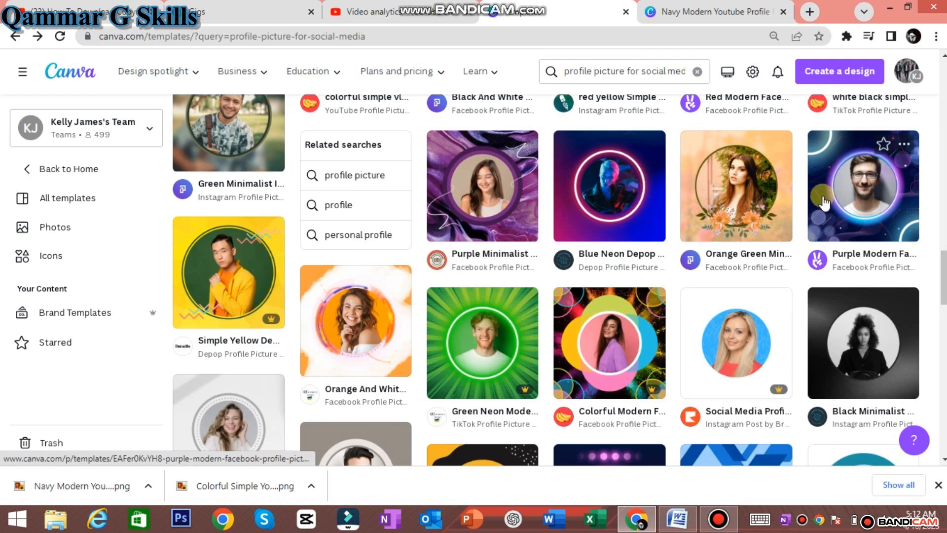
{"action": "scroll", "coordinate": [438, 355], "scroll_direction": "down", "scroll_amount": 4}
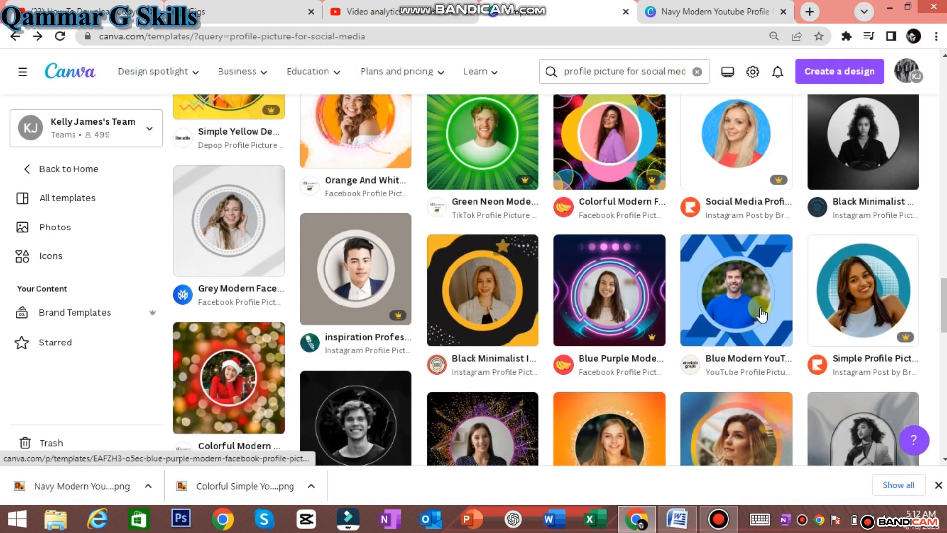
Open the Black Minimalist Instagram Profile Picture template for editing and close the Navy Modern Youtube Profile design's browser tab.
{"action": "left_click", "coordinate": [427, 287]}
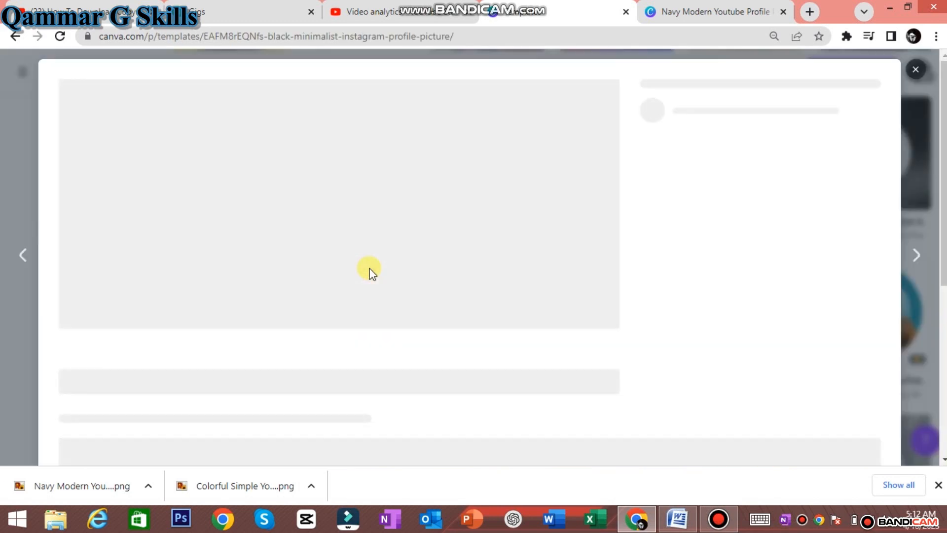
{"action": "left_click", "coordinate": [689, 202]}
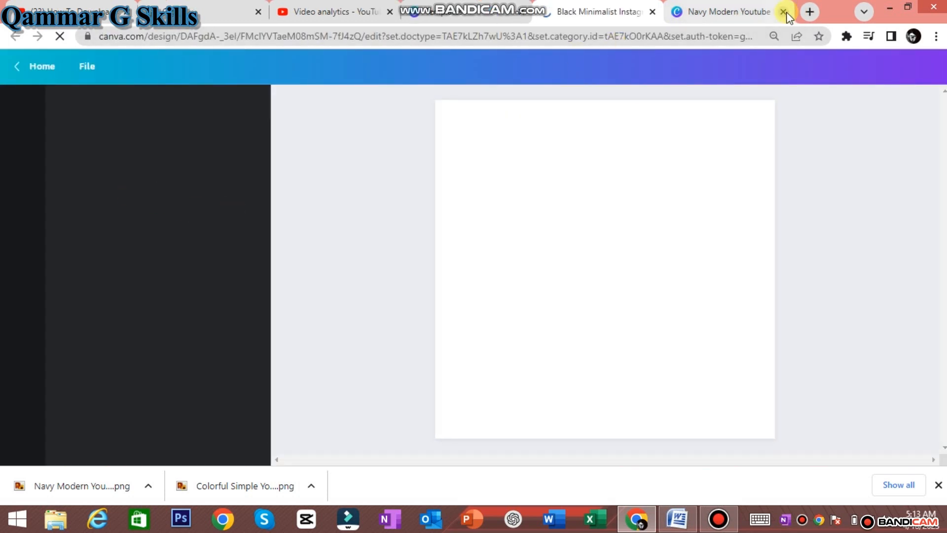
{"action": "left_click", "coordinate": [782, 11]}
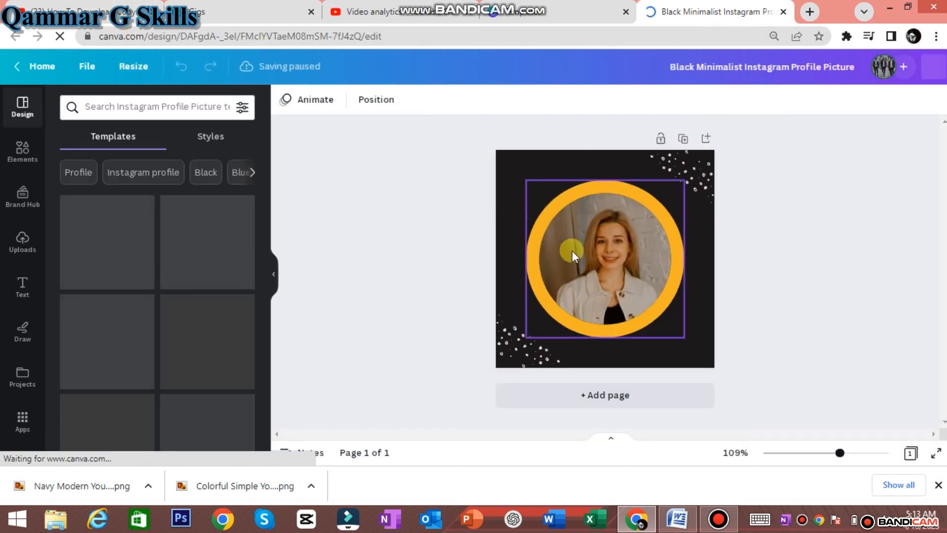
Delete the sample photo of the woman from the template's circular frame, keeping the orange-ringed frame itself.
{"action": "left_click", "coordinate": [587, 244]}
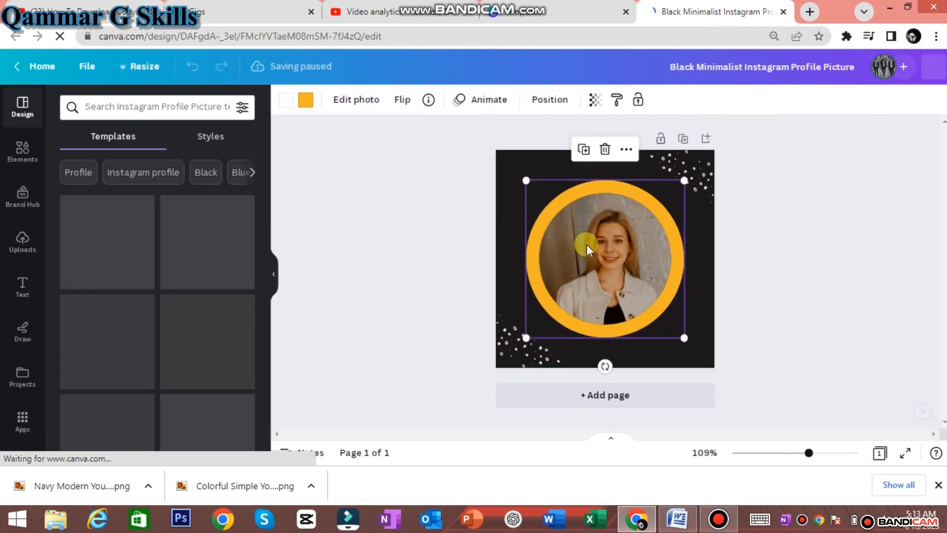
{"action": "left_click", "coordinate": [605, 150]}
{"action": "left_click", "coordinate": [606, 182]}
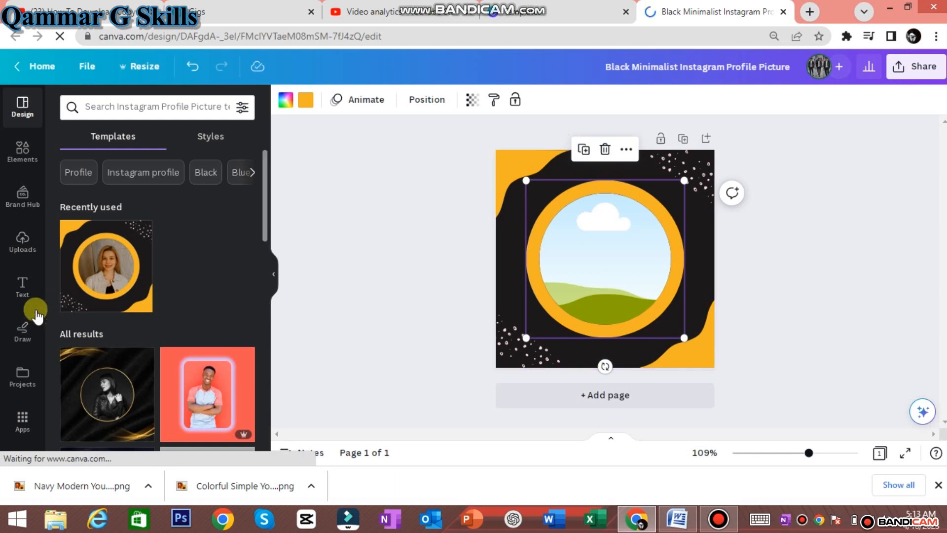
{"action": "scroll", "coordinate": [15, 268], "scroll_direction": "up", "scroll_amount": 4, "text": "ctrl"}
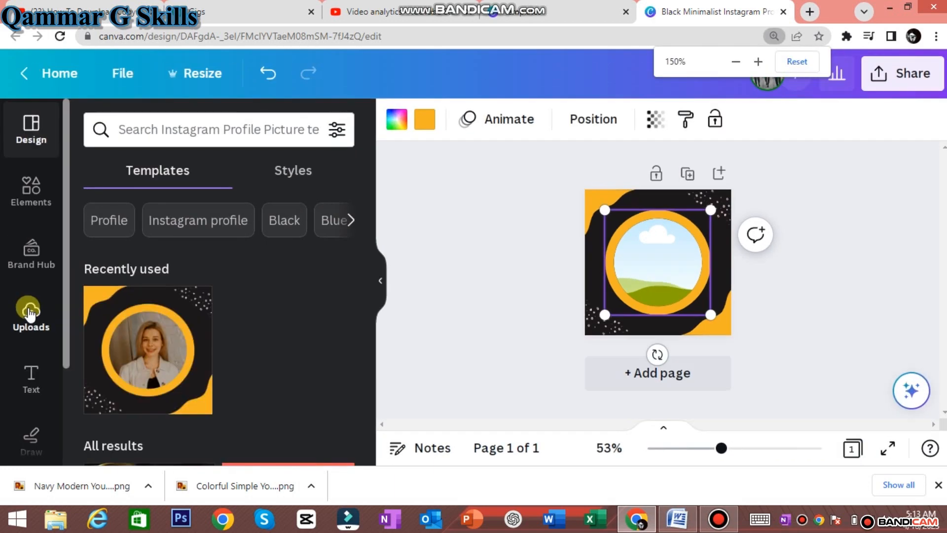
{"action": "scroll", "coordinate": [39, 374], "scroll_direction": "down", "scroll_amount": 2}
{"action": "scroll", "coordinate": [40, 372], "scroll_direction": "up", "scroll_amount": 5}
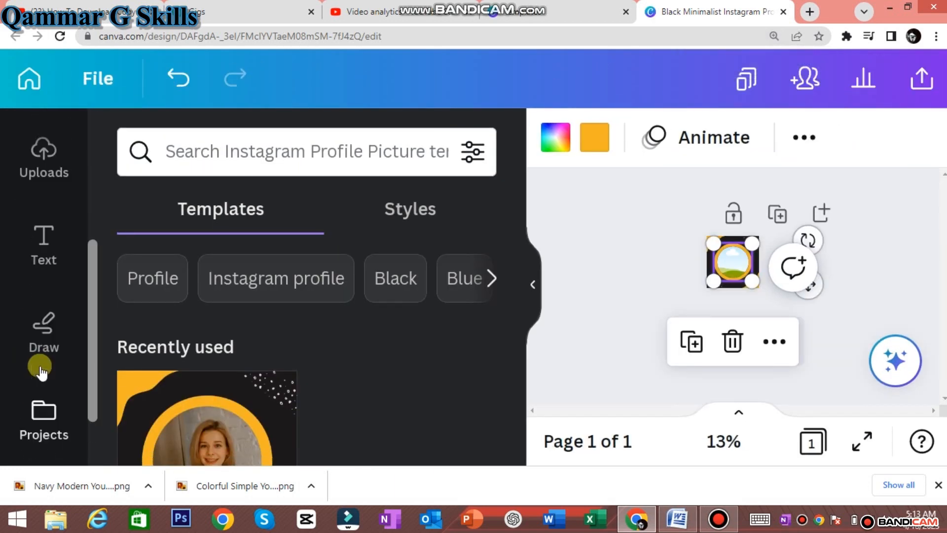
{"action": "scroll", "coordinate": [42, 367], "scroll_direction": "up", "scroll_amount": 2, "text": "ctrl"}
{"action": "scroll", "coordinate": [39, 364], "scroll_direction": "down", "scroll_amount": 3}
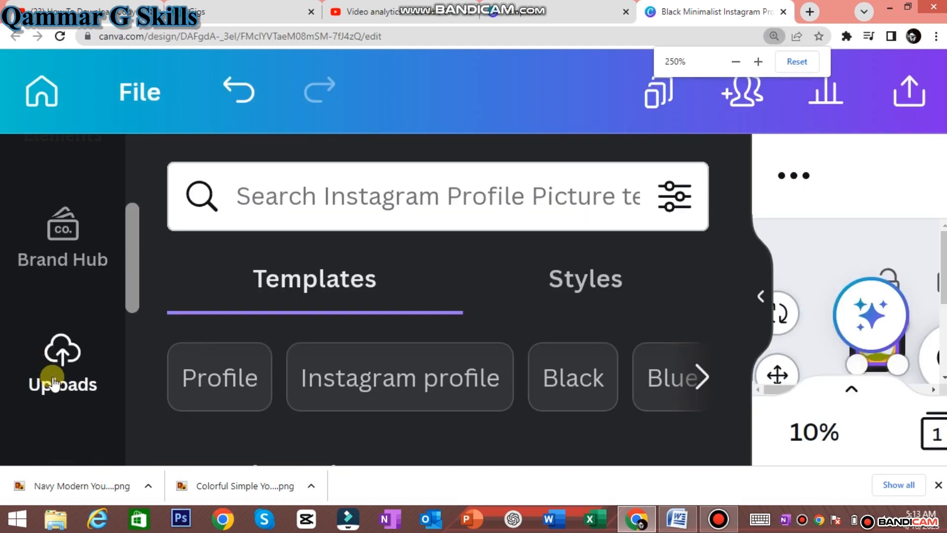
{"action": "left_click", "coordinate": [57, 370]}
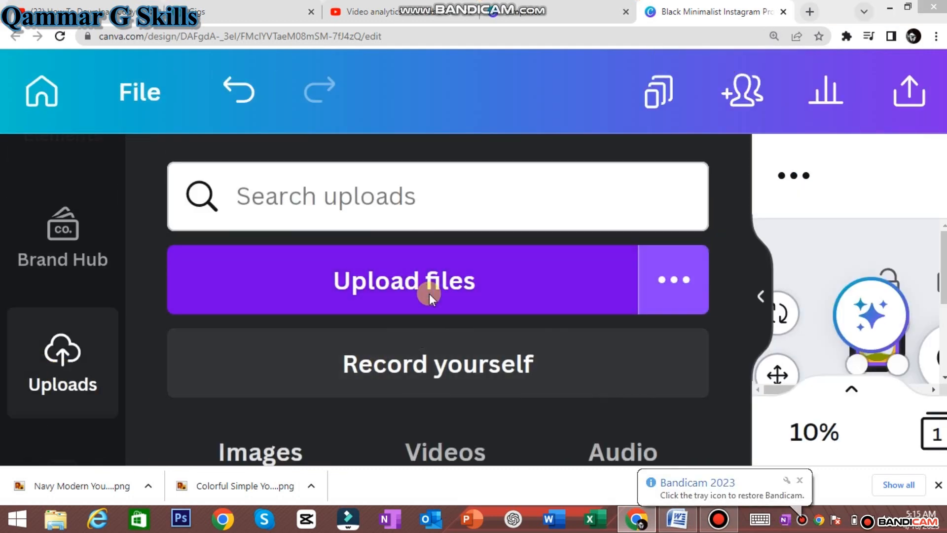
{"action": "left_click", "coordinate": [429, 294]}
{"action": "left_click", "coordinate": [332, 303]}
{"action": "scroll", "coordinate": [329, 292], "scroll_direction": "down", "scroll_amount": 4}
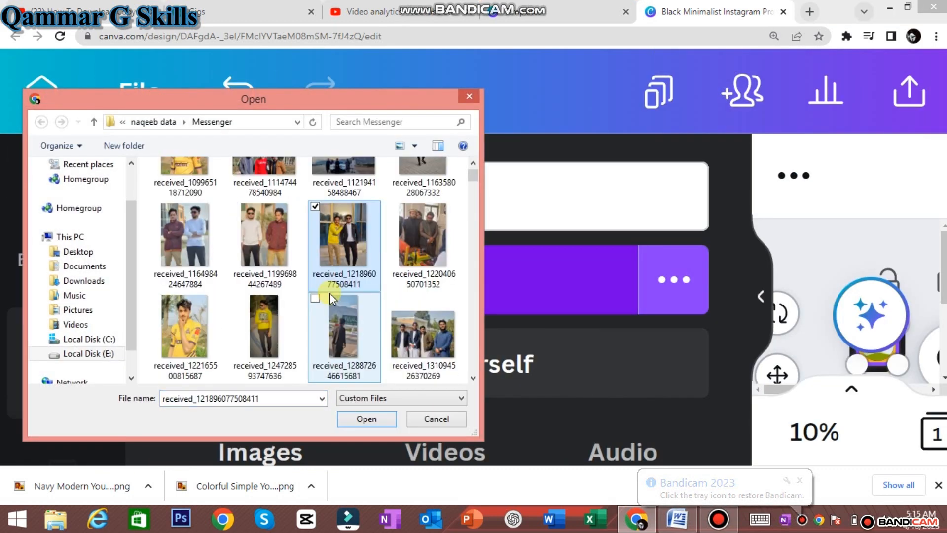
{"action": "scroll", "coordinate": [329, 286], "scroll_direction": "down", "scroll_amount": 8}
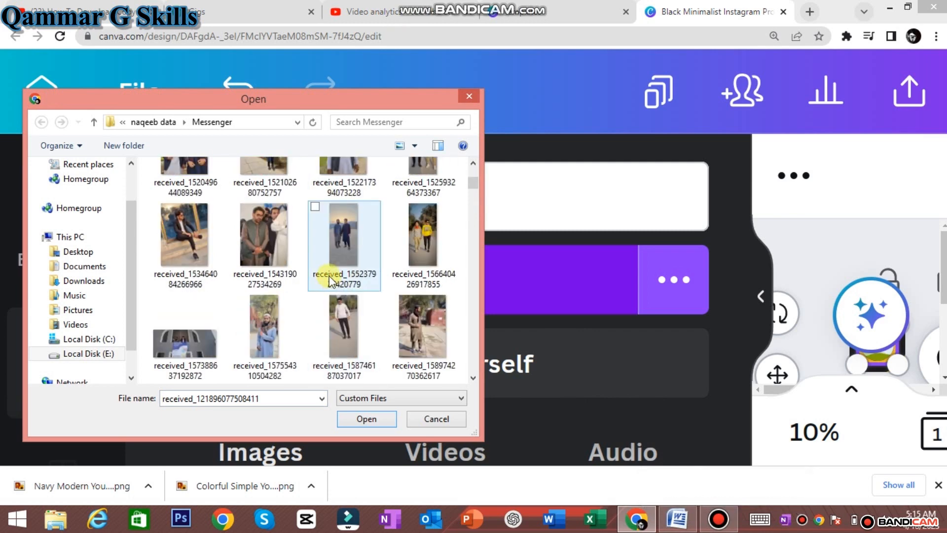
{"action": "scroll", "coordinate": [330, 280], "scroll_direction": "down", "scroll_amount": 6}
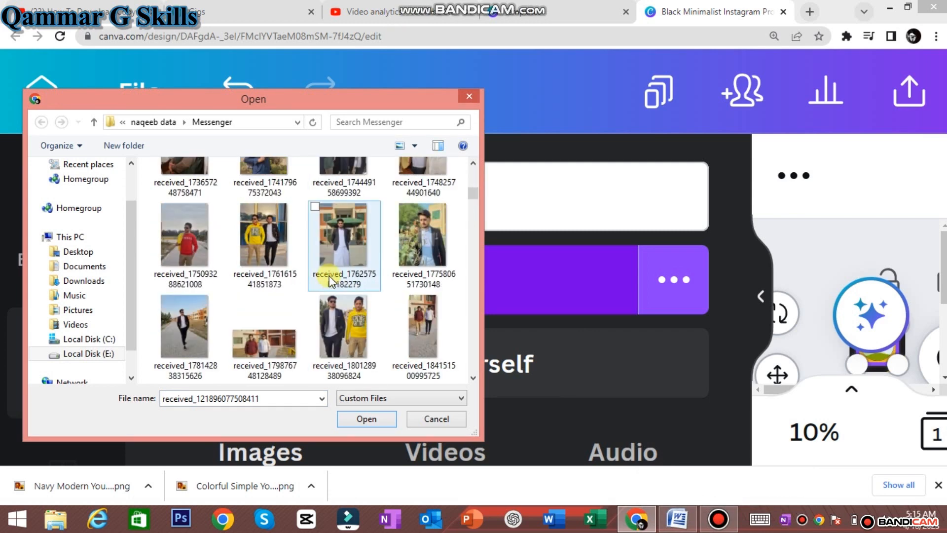
{"action": "scroll", "coordinate": [329, 280], "scroll_direction": "down", "scroll_amount": 5}
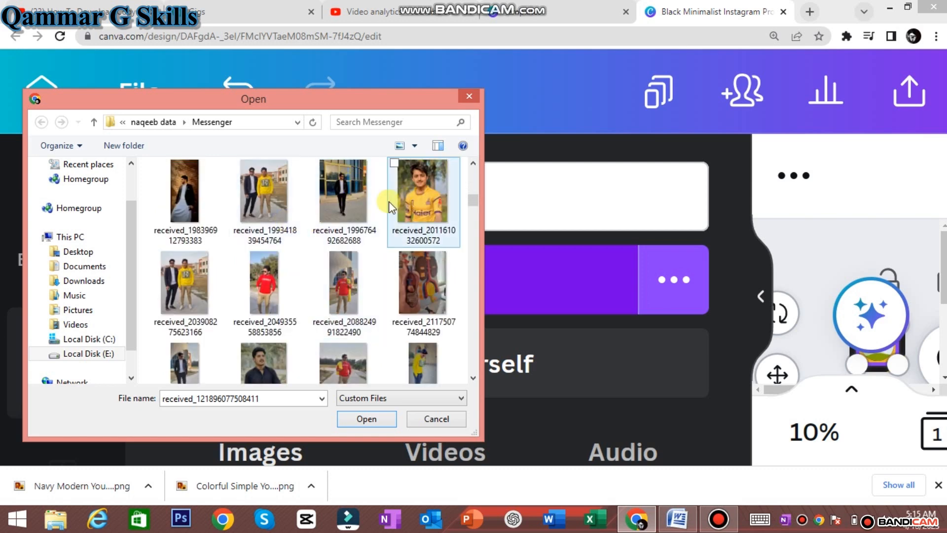
{"action": "left_click", "coordinate": [344, 188]}
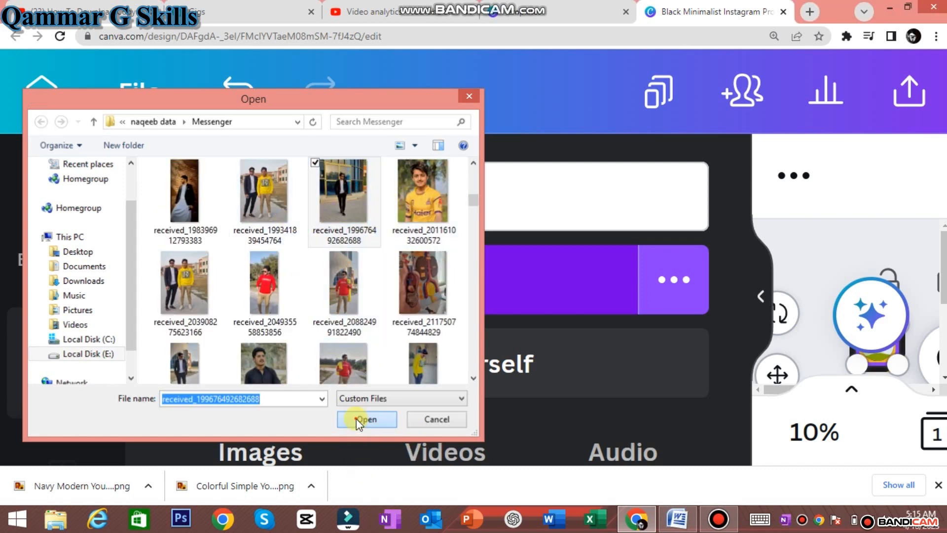
{"action": "left_click", "coordinate": [356, 418]}
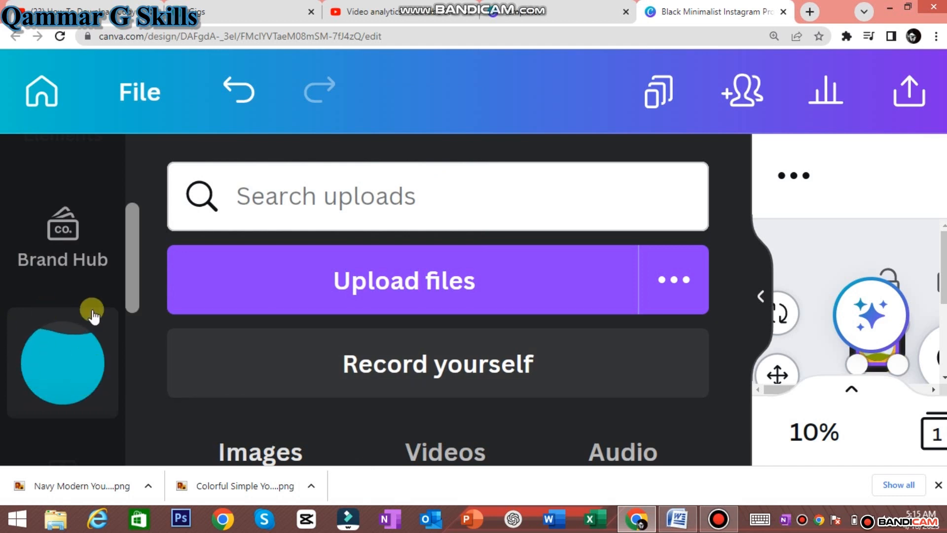
Add the uploaded suit photo to the page and drop it into the empty circular frame.
{"action": "key", "text": "ctrl+minus"}
{"action": "key", "text": "ctrl+minus"}
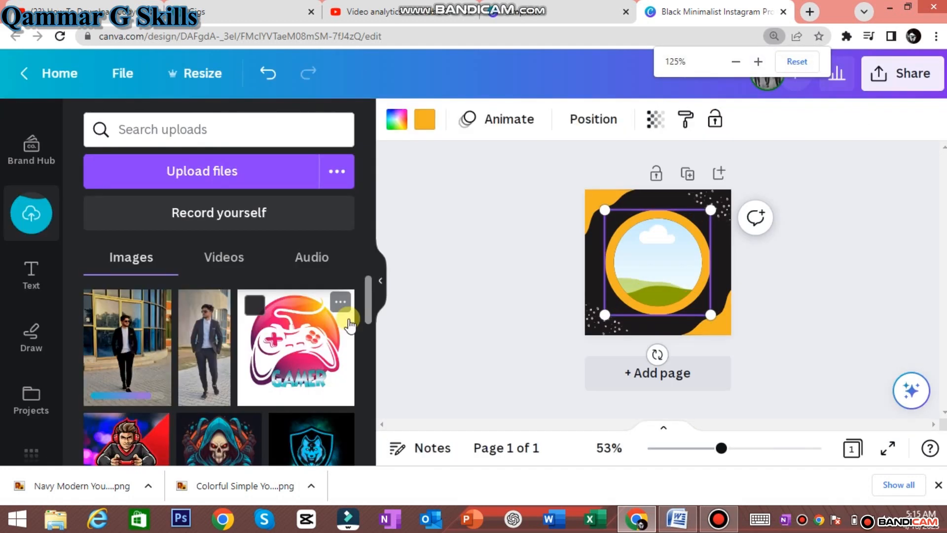
{"action": "key", "text": "ctrl+minus"}
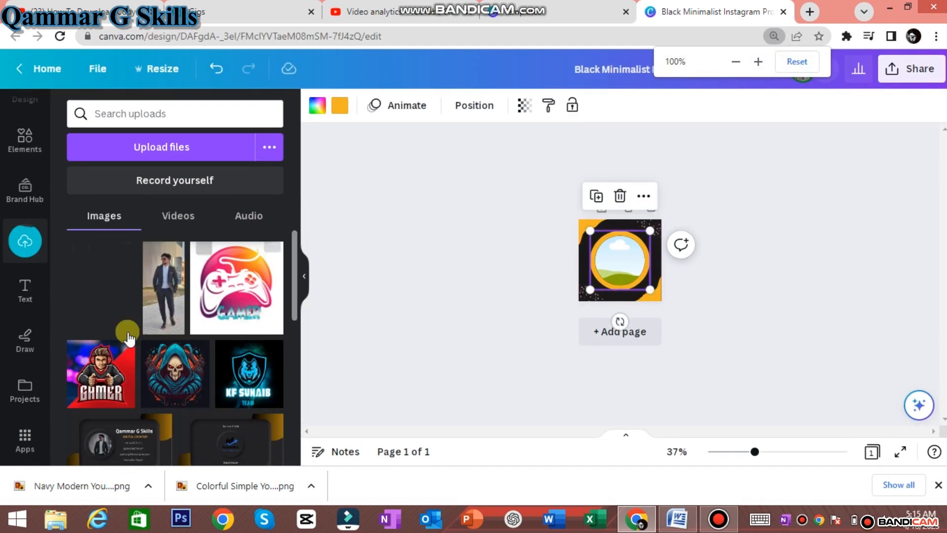
{"action": "scroll", "coordinate": [743, 267], "scroll_direction": "down", "scroll_amount": 1}
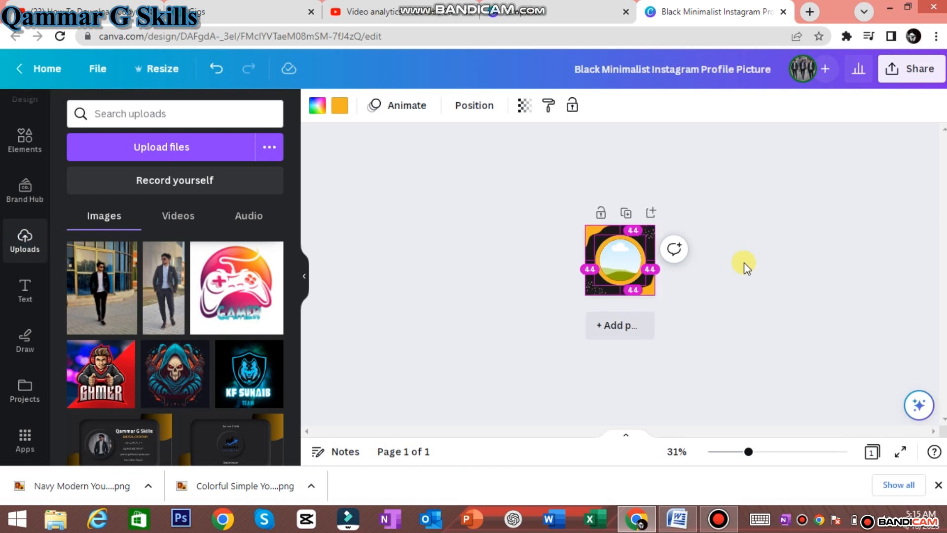
{"action": "scroll", "coordinate": [738, 276], "scroll_direction": "up", "scroll_amount": 4}
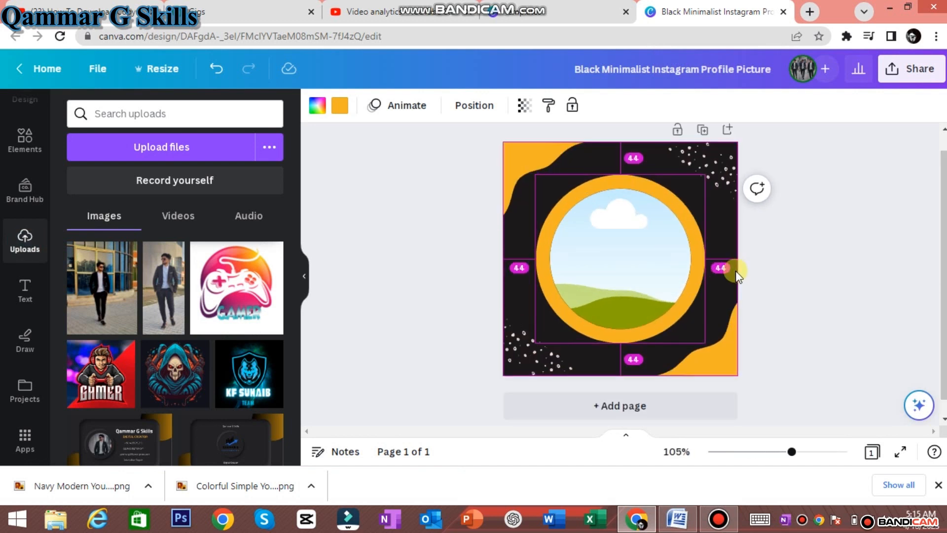
{"action": "scroll", "coordinate": [735, 247], "scroll_direction": "up", "scroll_amount": 1}
{"action": "left_click", "coordinate": [811, 248]}
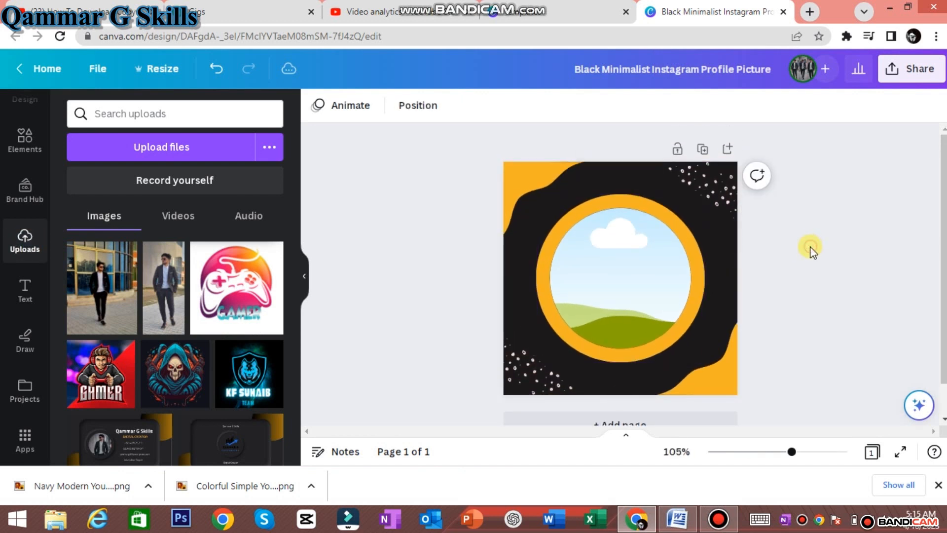
{"action": "scroll", "coordinate": [820, 245], "scroll_direction": "down", "scroll_amount": 1}
{"action": "scroll", "coordinate": [821, 245], "scroll_direction": "up", "scroll_amount": 2}
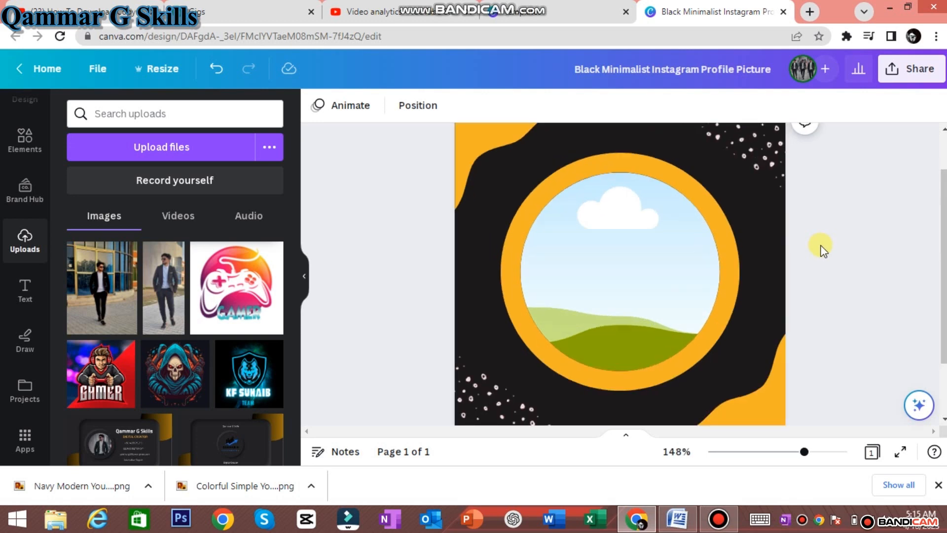
{"action": "scroll", "coordinate": [821, 249], "scroll_direction": "down", "scroll_amount": 2}
{"action": "scroll", "coordinate": [124, 354], "scroll_direction": "down", "scroll_amount": 3}
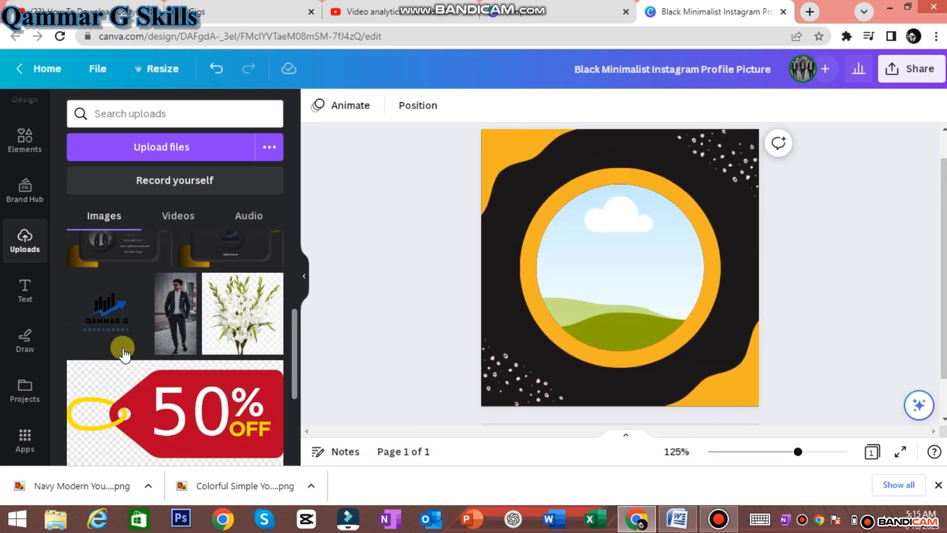
{"action": "scroll", "coordinate": [123, 345], "scroll_direction": "up", "scroll_amount": 3}
{"action": "left_click", "coordinate": [105, 299]}
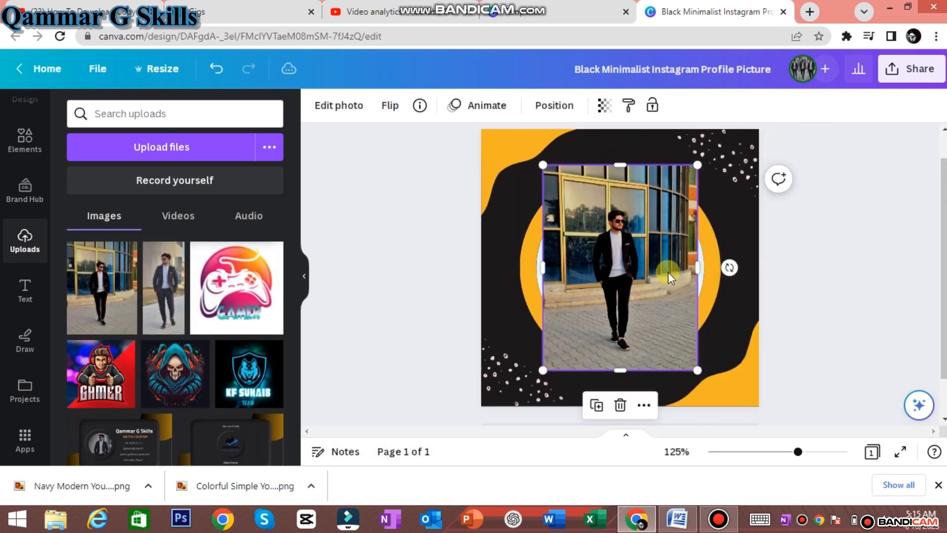
{"action": "left_click_drag", "start_coordinate": [623, 267], "coordinate": [561, 297]}
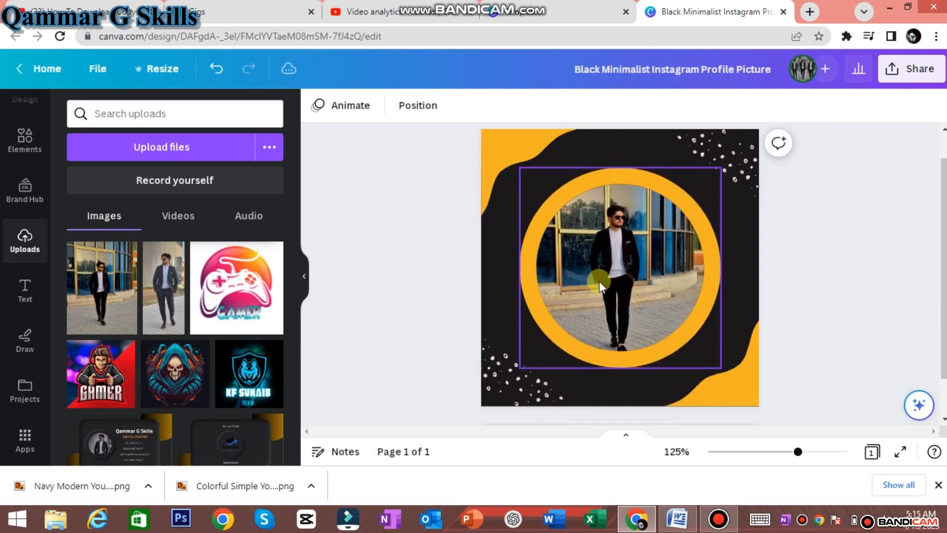
Crop the framed photo by enlarging it and repositioning it so the man's upper body fills the circle.
{"action": "left_click", "coordinate": [637, 233]}
{"action": "left_click", "coordinate": [397, 107]}
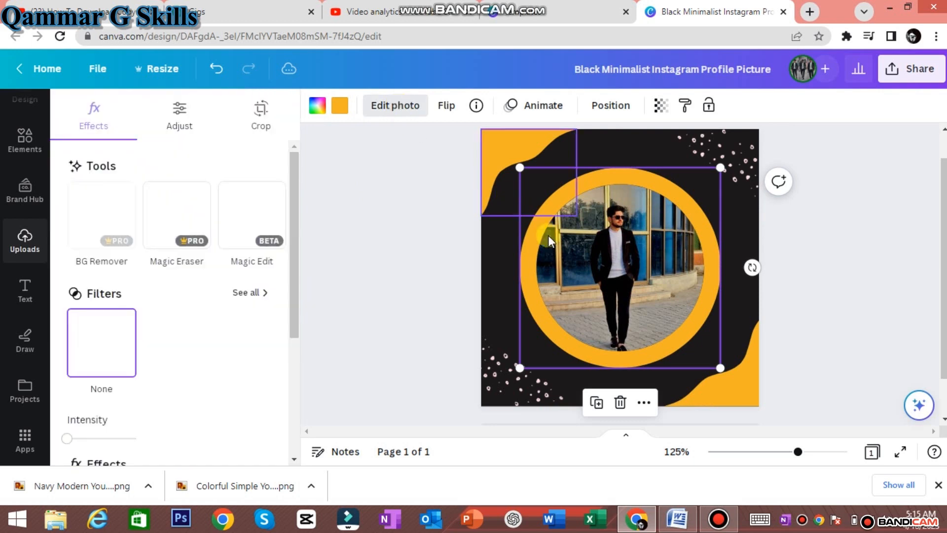
{"action": "left_click", "coordinate": [267, 118]}
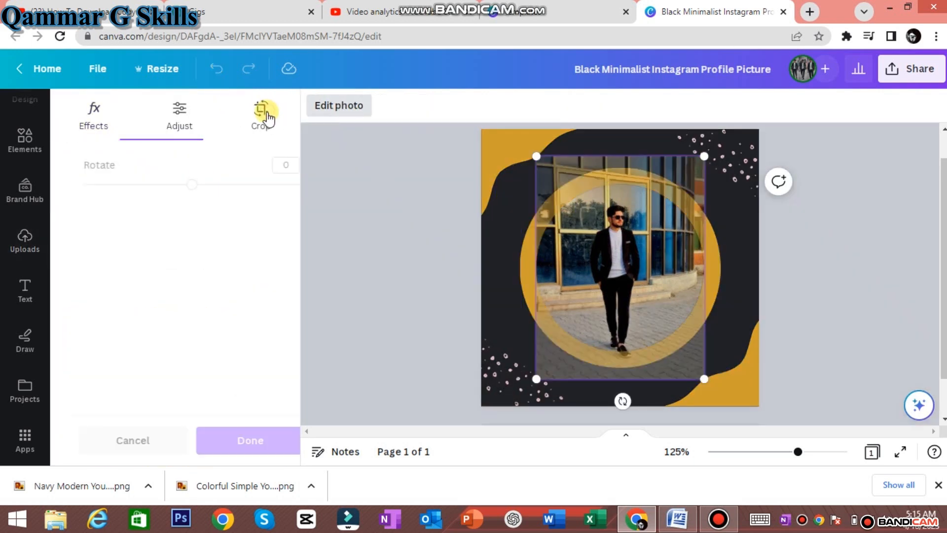
{"action": "left_click_drag", "start_coordinate": [710, 386], "coordinate": [732, 408]}
{"action": "left_click_drag", "start_coordinate": [617, 317], "coordinate": [623, 272]}
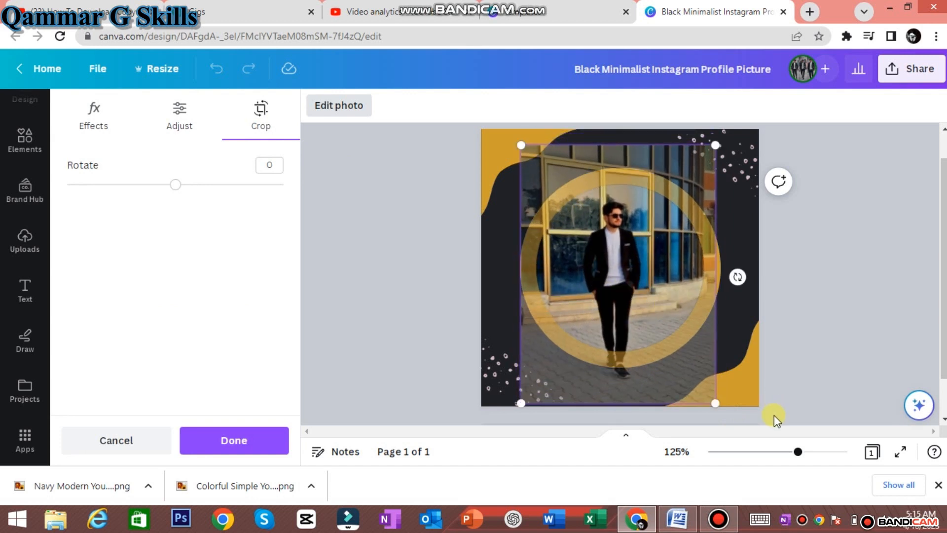
{"action": "left_click_drag", "start_coordinate": [717, 403], "coordinate": [779, 461]}
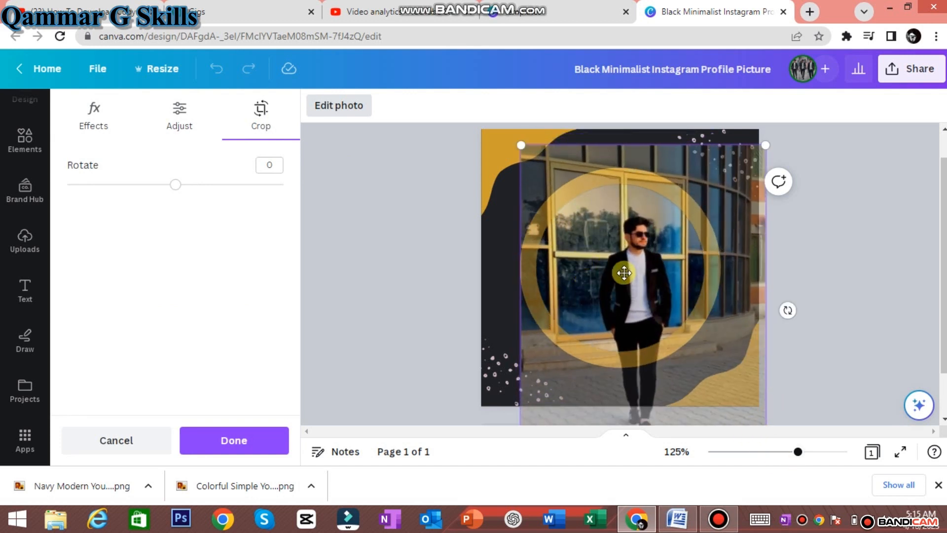
{"action": "left_click_drag", "start_coordinate": [617, 262], "coordinate": [599, 248]}
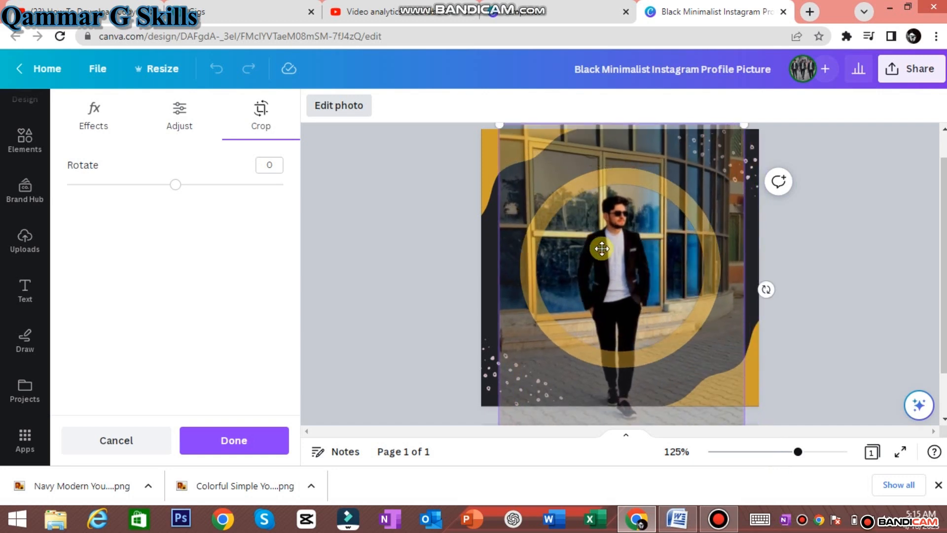
{"action": "left_click", "coordinate": [788, 231]}
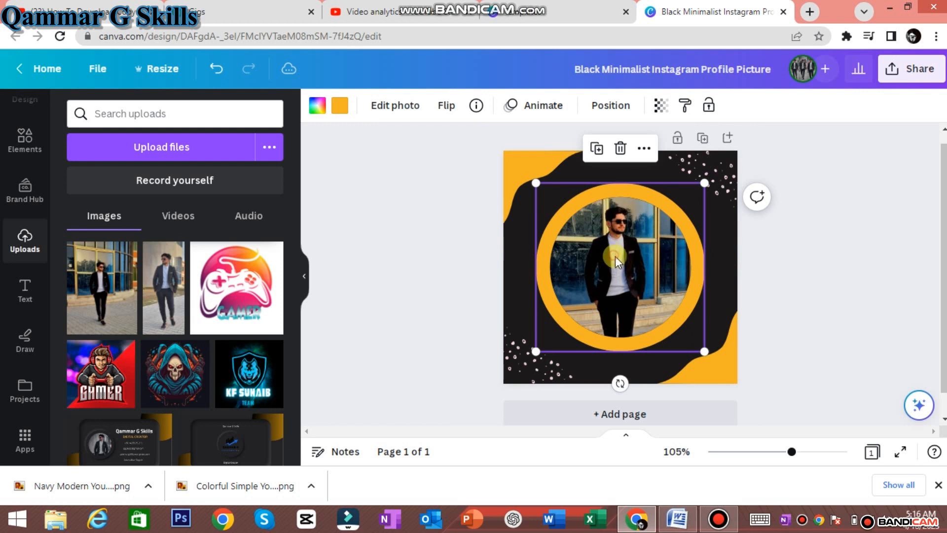
Reopen the photo's crop, shift the image slightly up and to the right within the circle, and deselect it.
{"action": "left_click_drag", "start_coordinate": [616, 262], "coordinate": [614, 256]}
{"action": "left_click", "coordinate": [730, 247]}
{"action": "left_click", "coordinate": [633, 253]}
{"action": "double_click", "coordinate": [596, 246]}
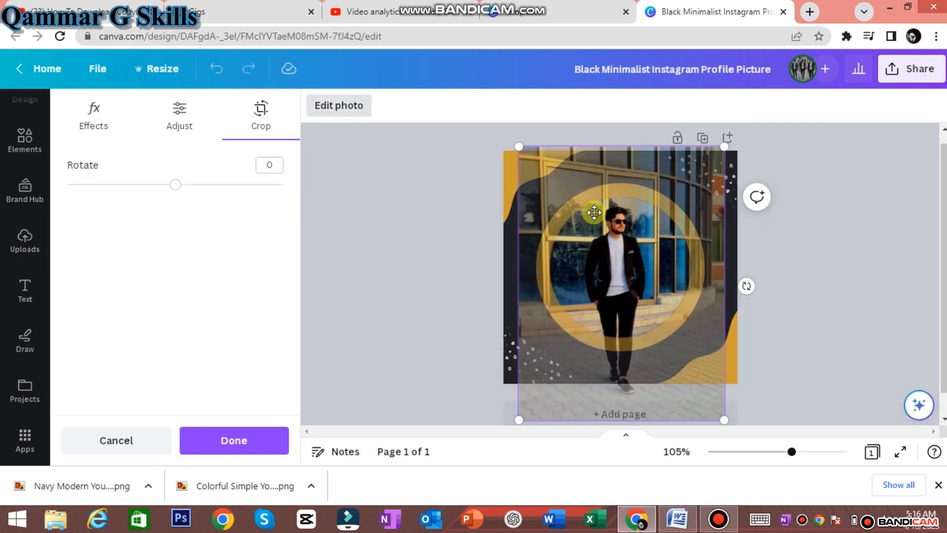
{"action": "left_click_drag", "start_coordinate": [630, 275], "coordinate": [638, 272]}
{"action": "left_click", "coordinate": [783, 259]}
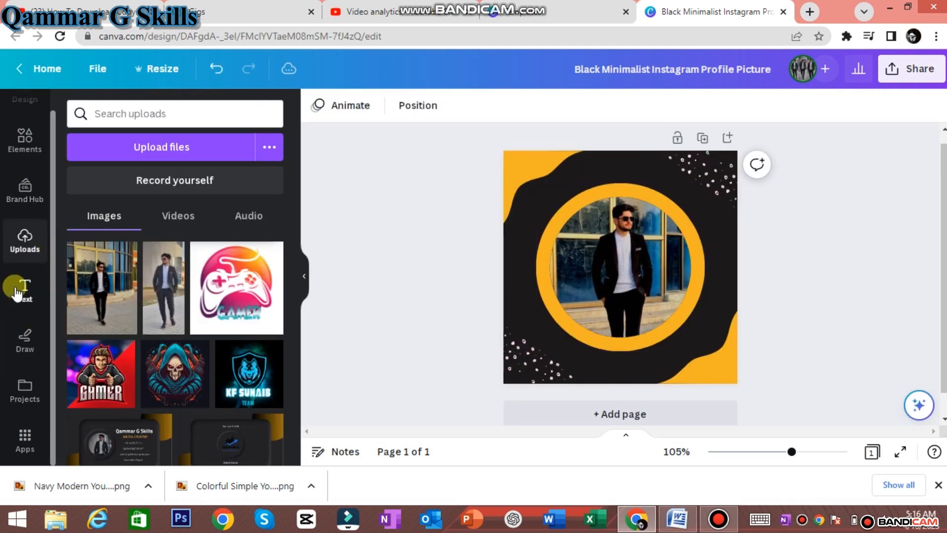
Add a heading text box to the profile picture page from the default text styles.
{"action": "key", "text": "ctrl+plus"}
{"action": "key", "text": "ctrl+plus"}
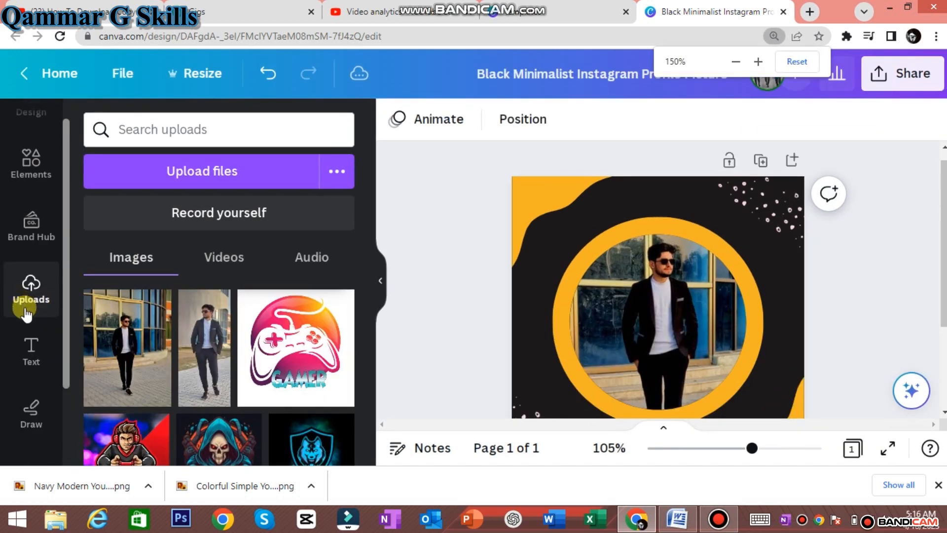
{"action": "scroll", "coordinate": [38, 359], "scroll_direction": "down", "scroll_amount": 3}
{"action": "scroll", "coordinate": [34, 354], "scroll_direction": "up", "scroll_amount": 3}
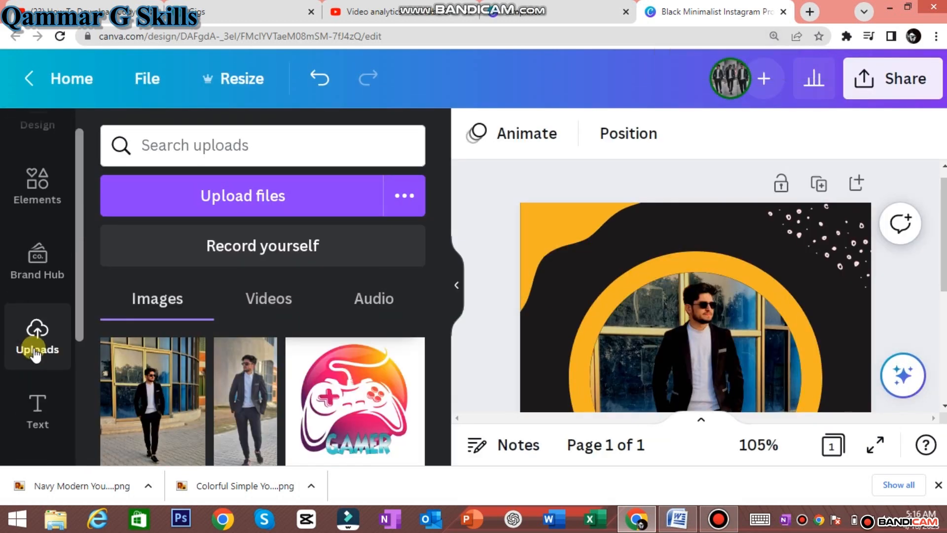
{"action": "key", "text": "ctrl+plus"}
{"action": "scroll", "coordinate": [36, 349], "scroll_direction": "down", "scroll_amount": 3}
{"action": "scroll", "coordinate": [36, 316], "scroll_direction": "up", "scroll_amount": 3}
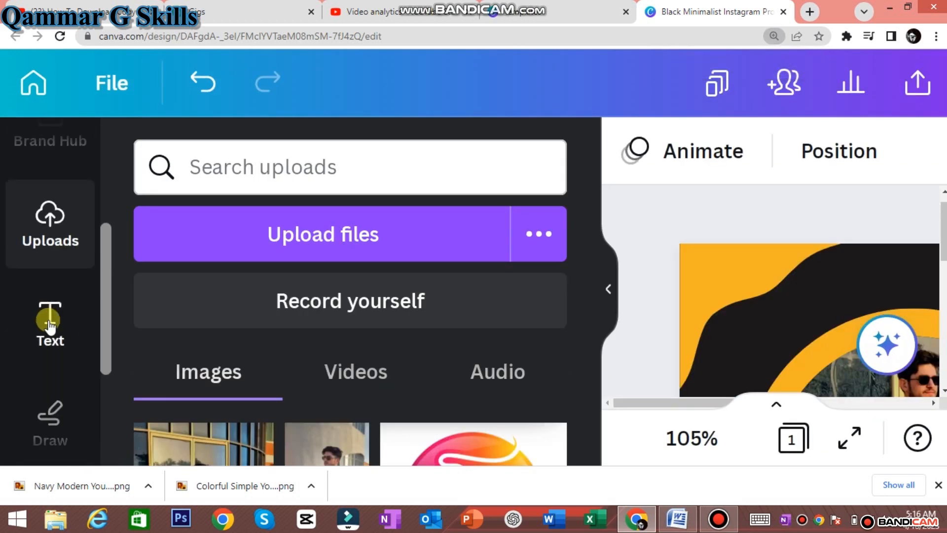
{"action": "left_click", "coordinate": [49, 325]}
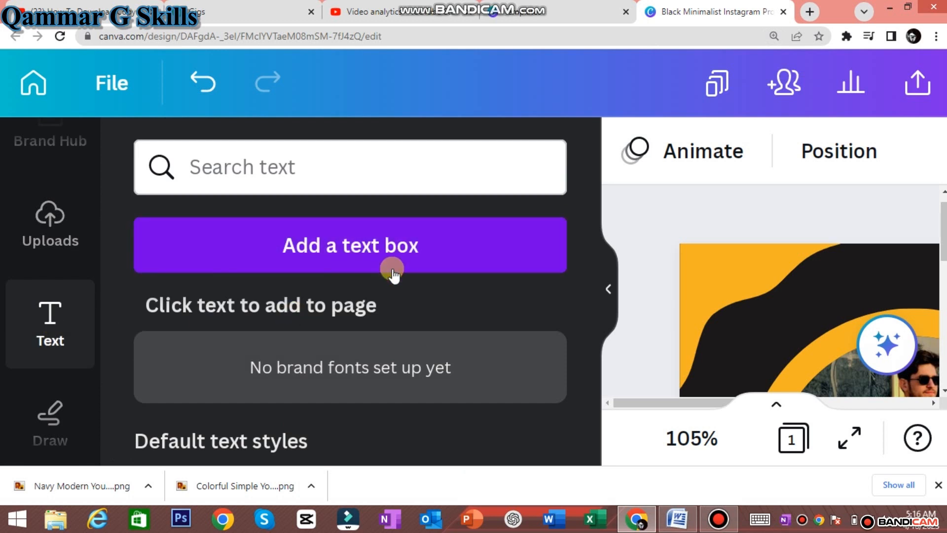
{"action": "scroll", "coordinate": [389, 279], "scroll_direction": "down", "scroll_amount": 5}
{"action": "scroll", "coordinate": [387, 281], "scroll_direction": "up", "scroll_amount": 2}
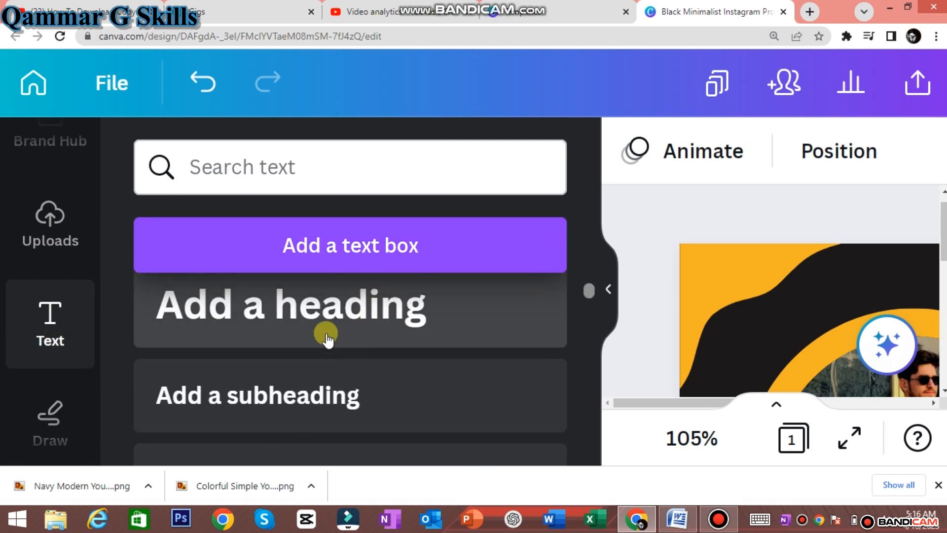
{"action": "left_click", "coordinate": [306, 318]}
{"action": "scroll", "coordinate": [834, 287], "scroll_direction": "down", "scroll_amount": 2}
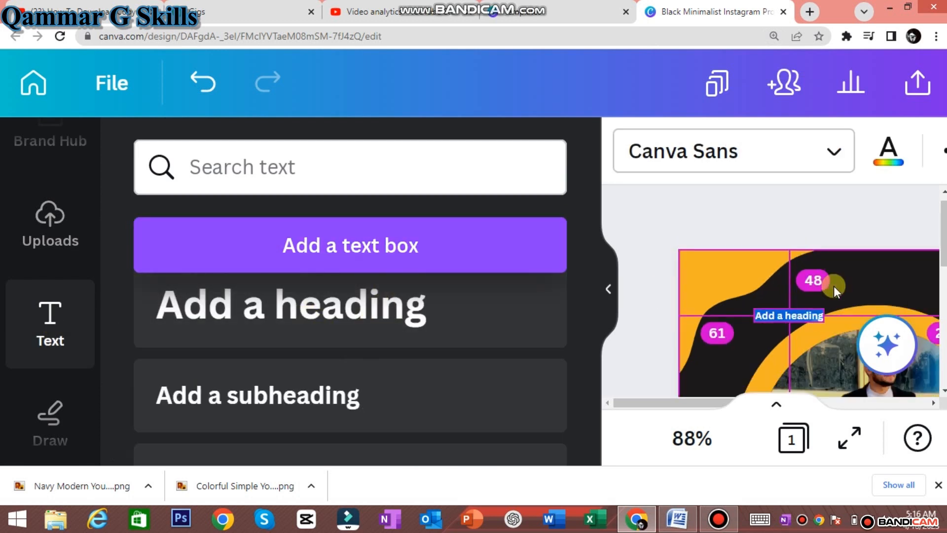
Move the new heading text from above the photo to just below the circular frame.
{"action": "key", "text": "ctrl+minus"}
{"action": "key", "text": "ctrl+minus"}
{"action": "key", "text": "ctrl+minus"}
{"action": "key", "text": "ctrl+minus"}
{"action": "key", "text": "ctrl+minus"}
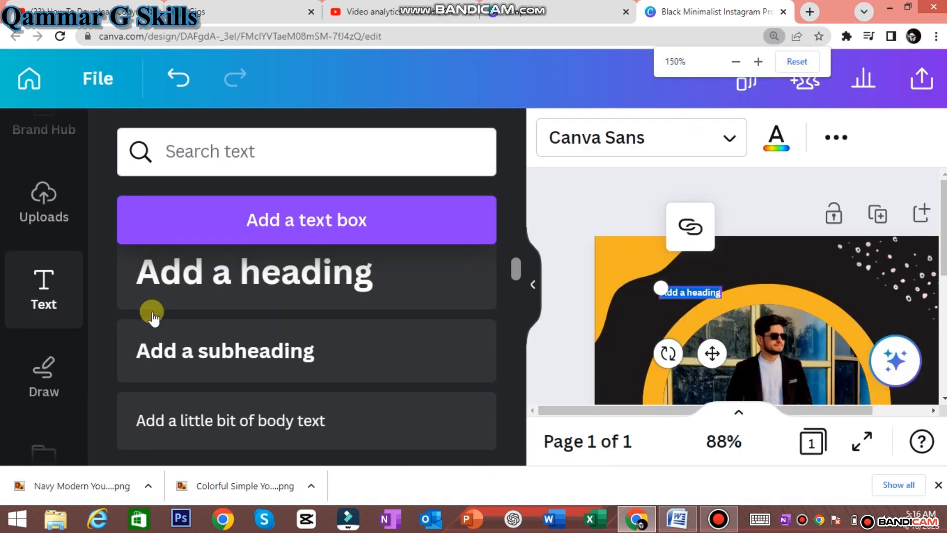
{"action": "scroll", "coordinate": [627, 240], "scroll_direction": "up", "scroll_amount": 3}
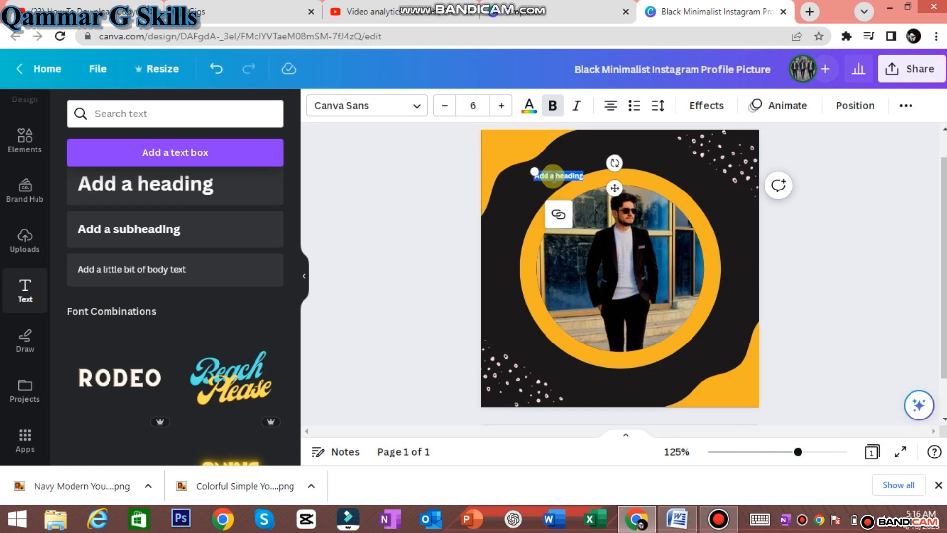
{"action": "scroll", "coordinate": [594, 233], "scroll_direction": "up", "scroll_amount": 2}
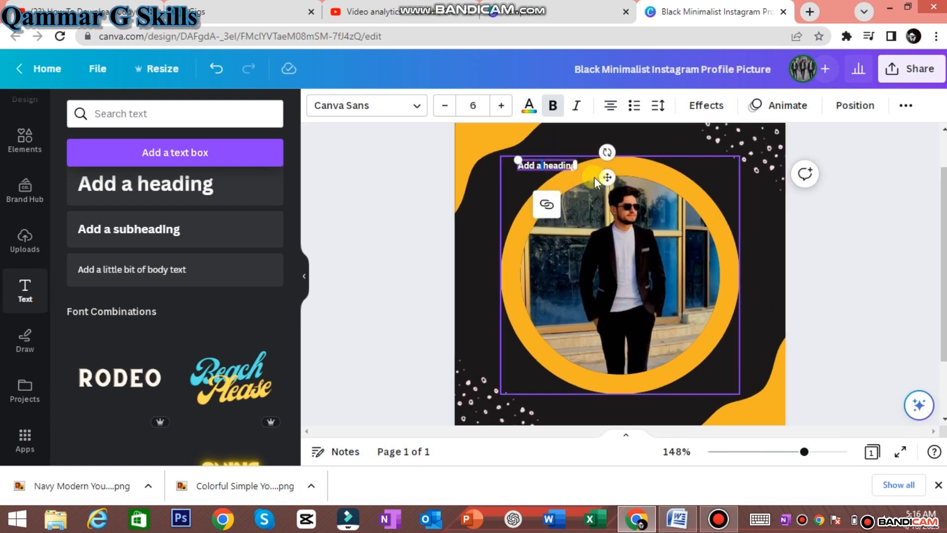
{"action": "left_click_drag", "start_coordinate": [620, 205], "coordinate": [680, 414]}
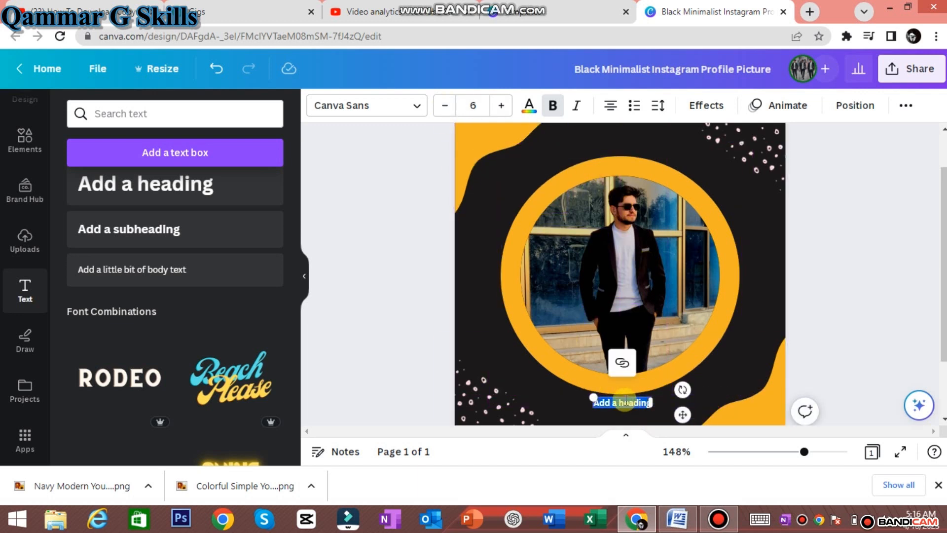
Replace the placeholder heading text with the creator's name followed by "DIGITAL CREATOR" in capitals.
{"action": "left_click_drag", "start_coordinate": [625, 404], "coordinate": [635, 392]}
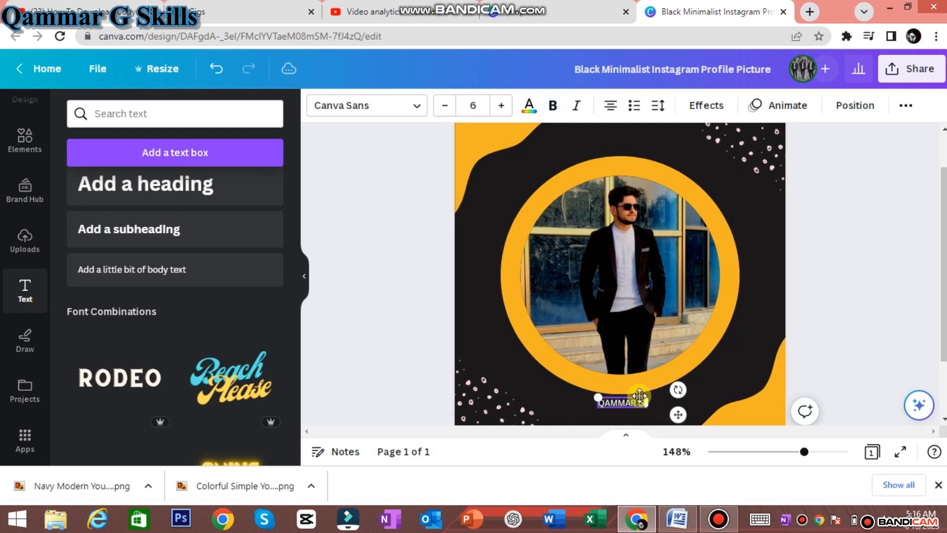
{"action": "type", "text": "IG"}
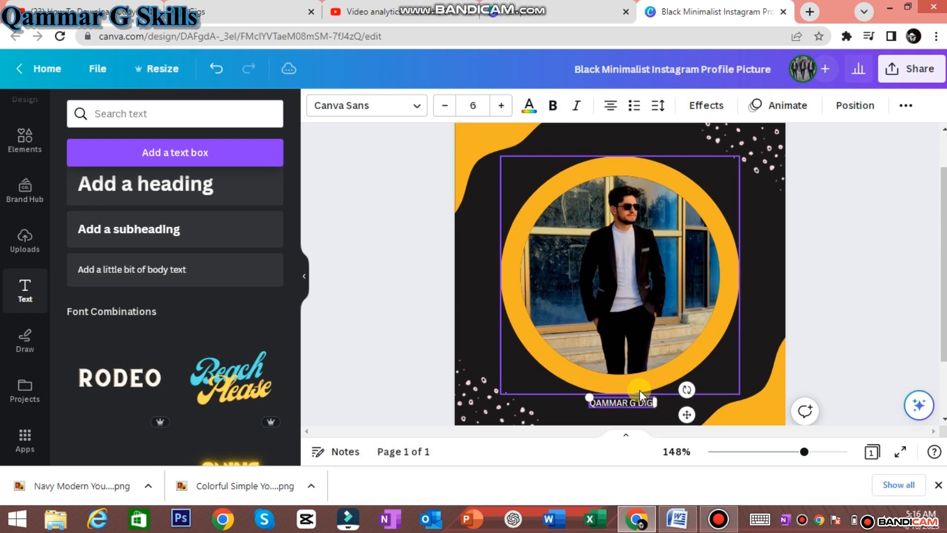
{"action": "type", "text": "ITAL CREATOR"}
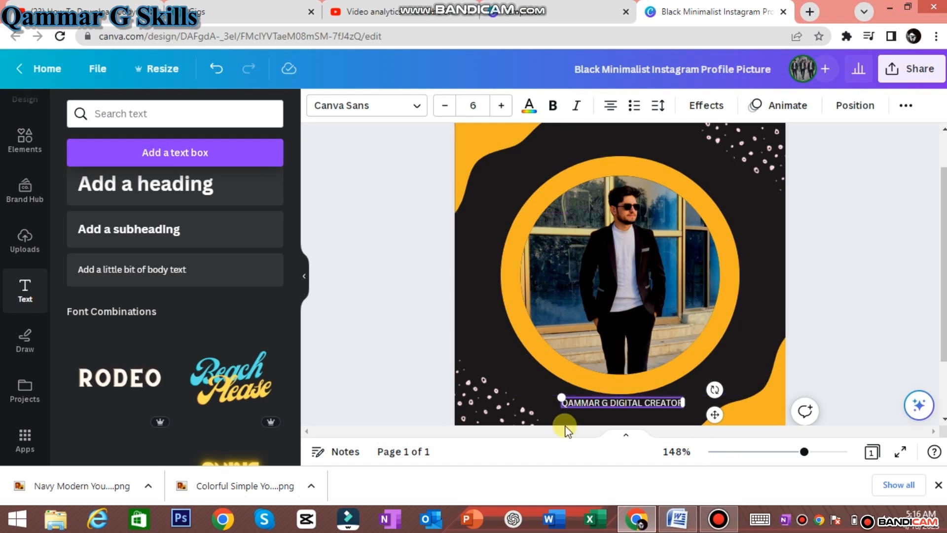
Enlarge the caption to font size 11, scale it down to about 9.4, and nudge it into place below the frame.
{"action": "left_click", "coordinate": [573, 402]}
{"action": "left_click", "coordinate": [578, 404]}
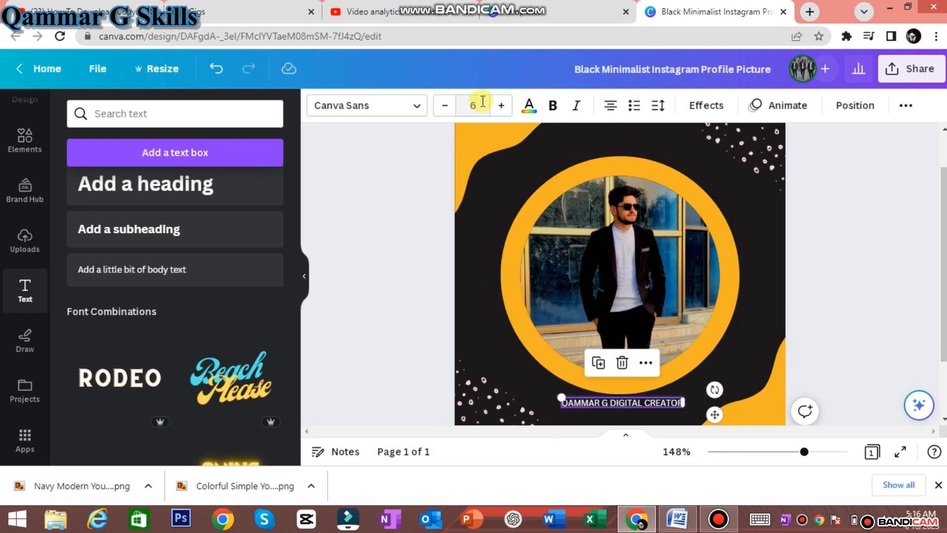
{"action": "left_click", "coordinate": [502, 107]}
{"action": "left_click", "coordinate": [502, 106]}
{"action": "left_click", "coordinate": [501, 107]}
{"action": "left_click", "coordinate": [502, 107]}
{"action": "left_click", "coordinate": [501, 106]}
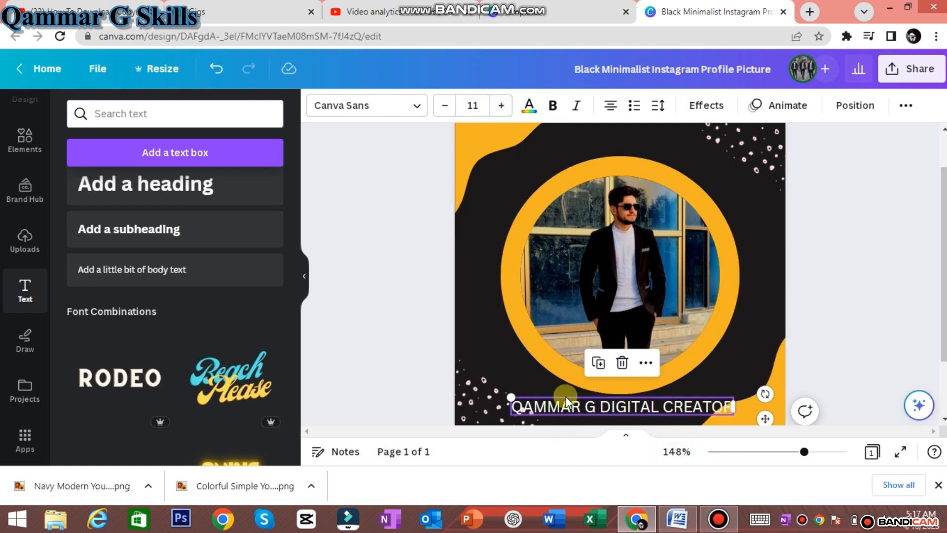
{"action": "left_click_drag", "start_coordinate": [508, 394], "coordinate": [544, 400]}
{"action": "left_click_drag", "start_coordinate": [654, 409], "coordinate": [650, 403]}
Shrink the circular photo frame and shift it slightly to the right to leave space above the caption.
{"action": "left_click", "coordinate": [655, 296]}
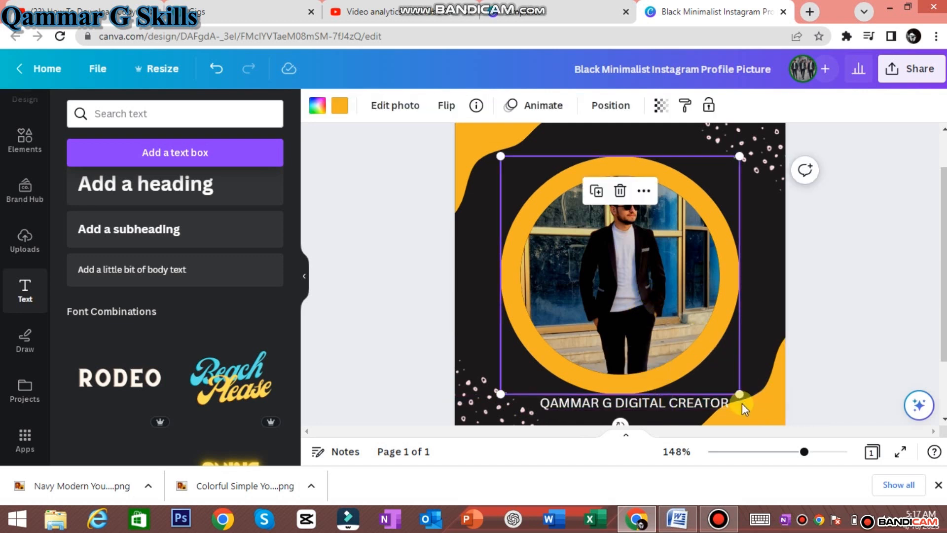
{"action": "left_click_drag", "start_coordinate": [739, 394], "coordinate": [718, 354]}
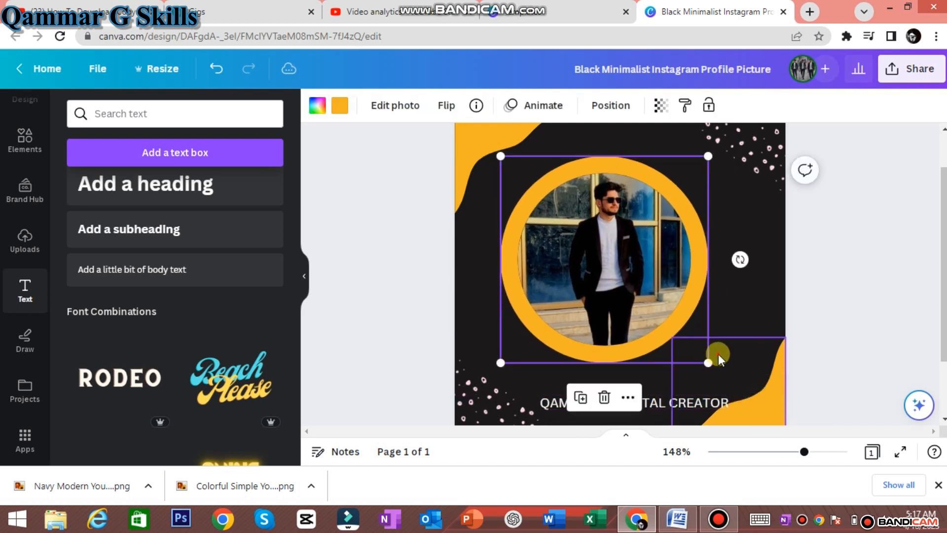
{"action": "left_click", "coordinate": [718, 353]}
{"action": "left_click", "coordinate": [623, 266]}
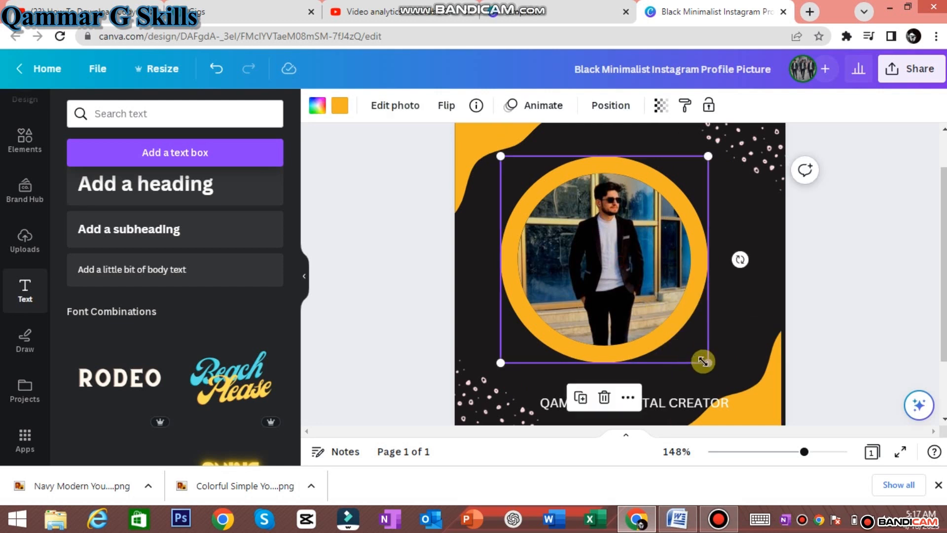
{"action": "left_click_drag", "start_coordinate": [707, 365], "coordinate": [693, 348]}
{"action": "left_click_drag", "start_coordinate": [597, 268], "coordinate": [606, 270]}
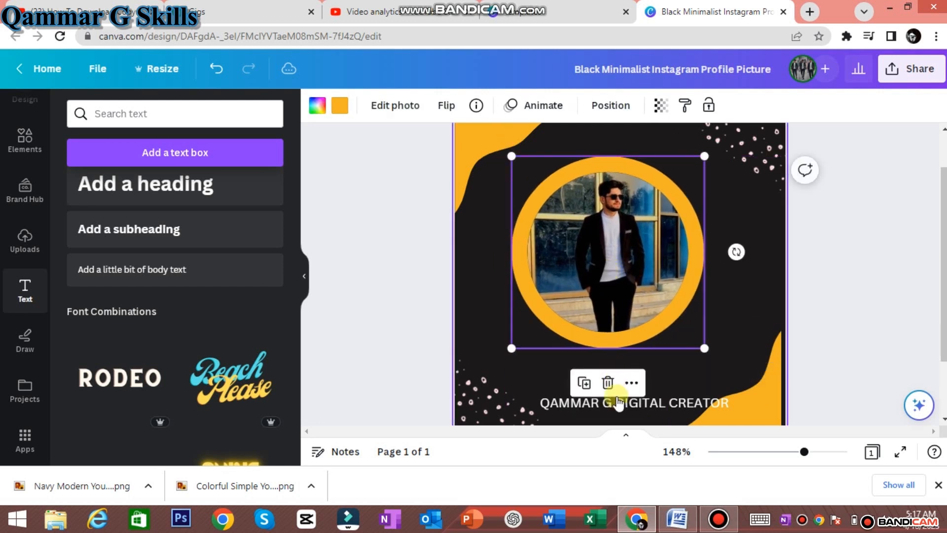
Move the caption up closer to the circular frame and set it to font size 13.4 in bold.
{"action": "left_click_drag", "start_coordinate": [619, 406], "coordinate": [602, 377]}
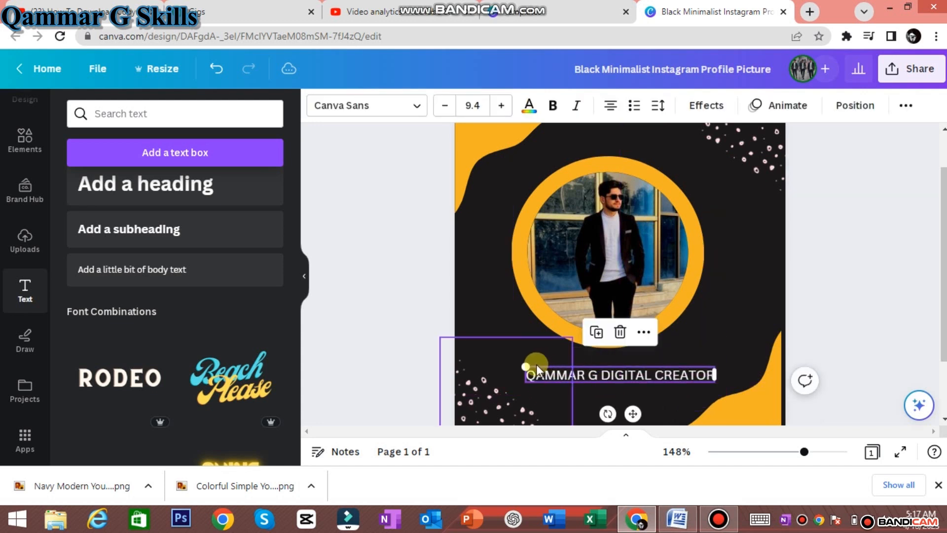
{"action": "left_click", "coordinate": [501, 104]}
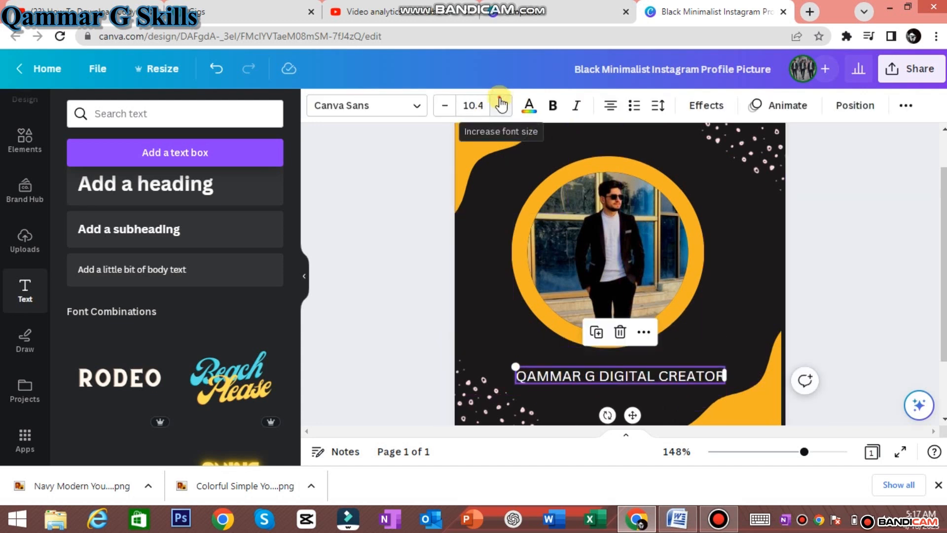
{"action": "left_click", "coordinate": [502, 103]}
{"action": "left_click", "coordinate": [502, 104]}
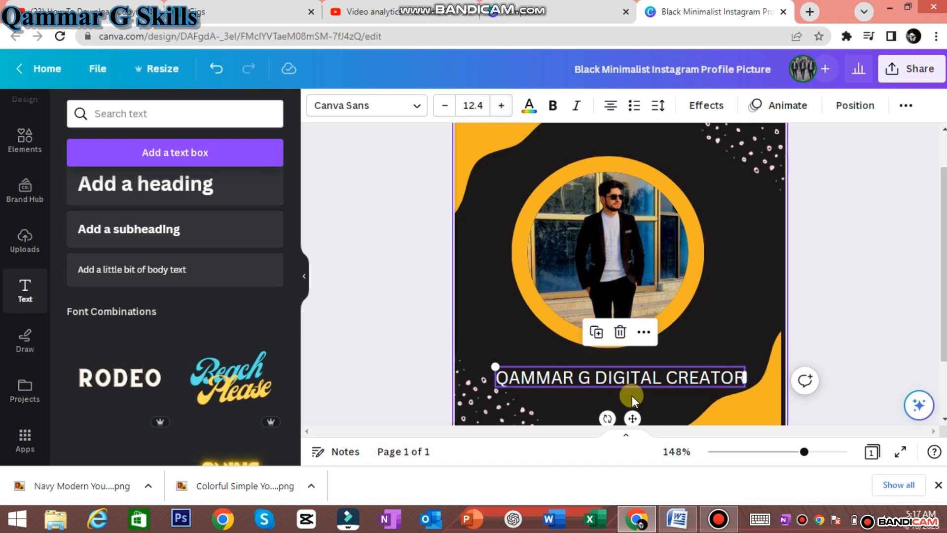
{"action": "left_click_drag", "start_coordinate": [649, 376], "coordinate": [652, 370]}
{"action": "left_click", "coordinate": [499, 106]}
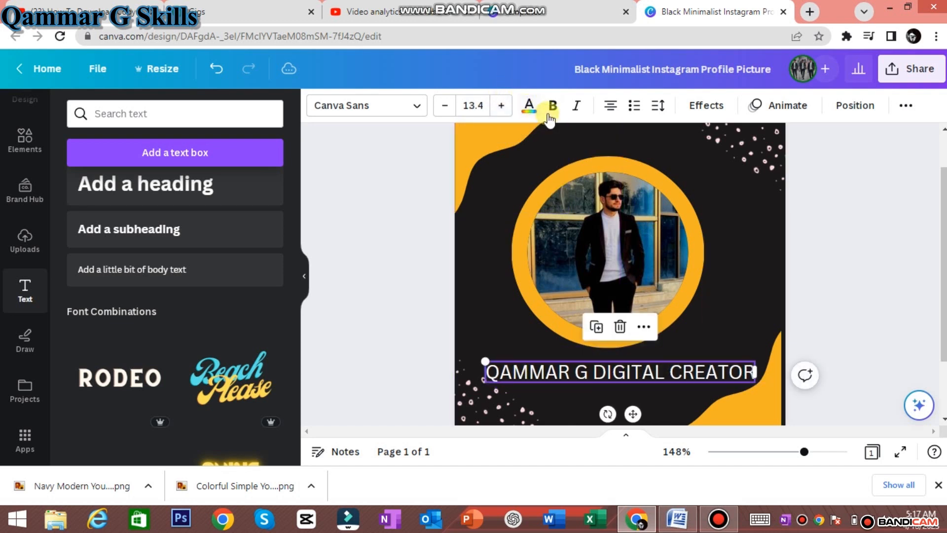
{"action": "left_click", "coordinate": [553, 105]}
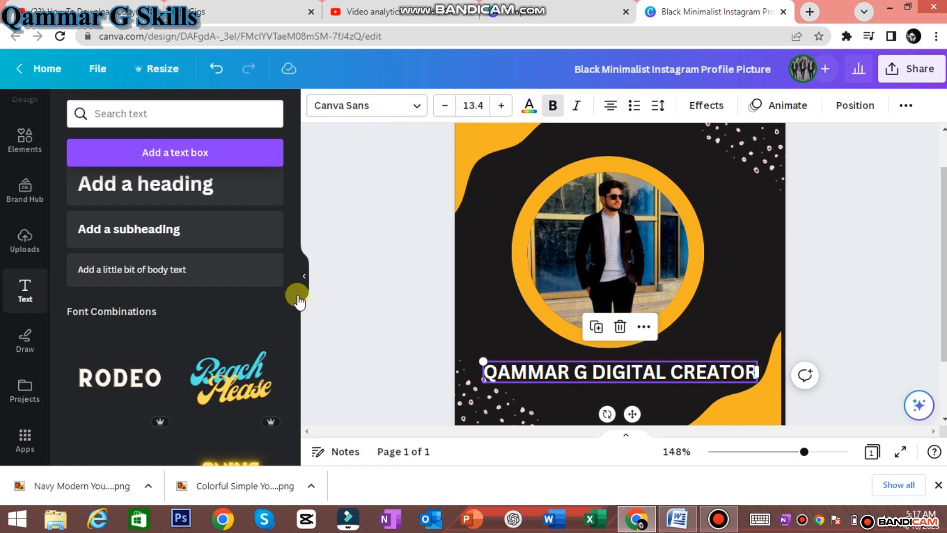
Change the caption's font to Intro Rust and browse the popular fonts.
{"action": "left_click", "coordinate": [387, 108]}
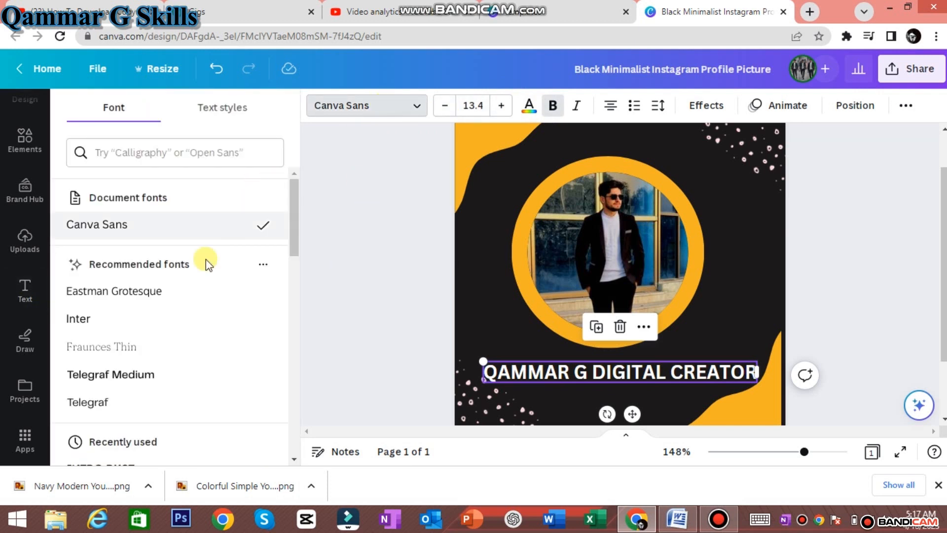
{"action": "scroll", "coordinate": [206, 260], "scroll_direction": "down", "scroll_amount": 5}
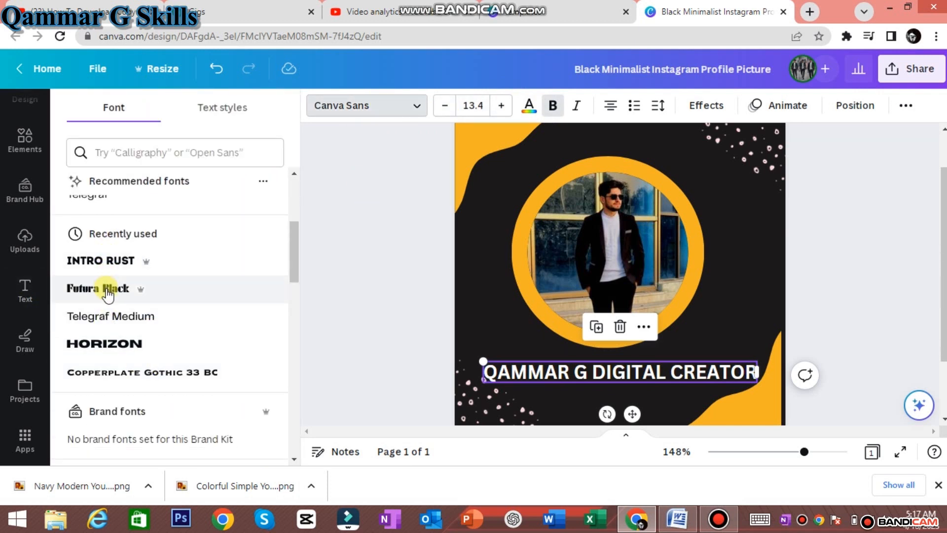
{"action": "left_click", "coordinate": [102, 261]}
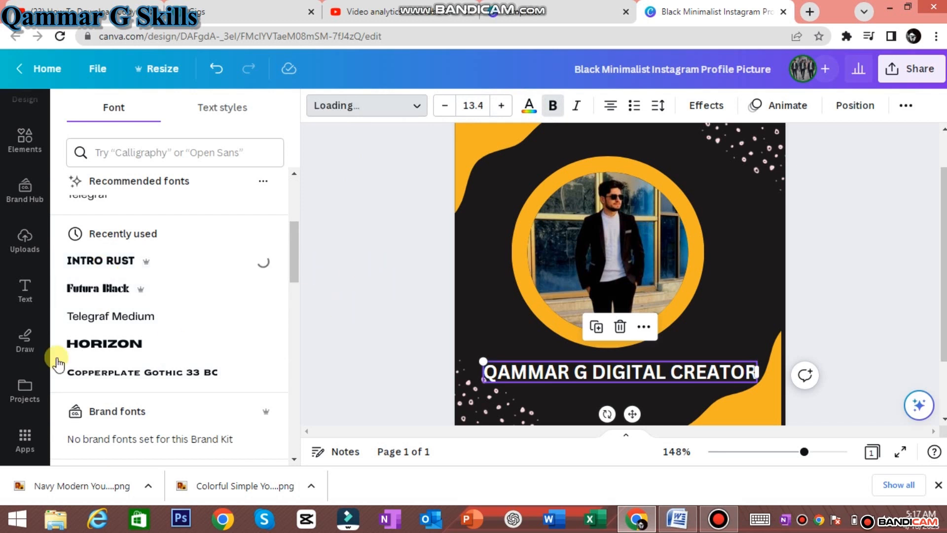
{"action": "scroll", "coordinate": [131, 363], "scroll_direction": "down", "scroll_amount": 8}
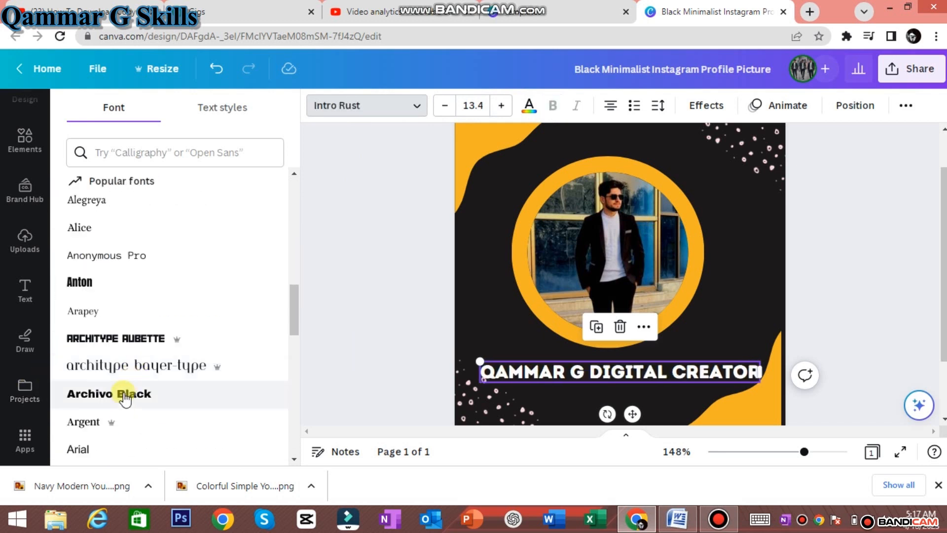